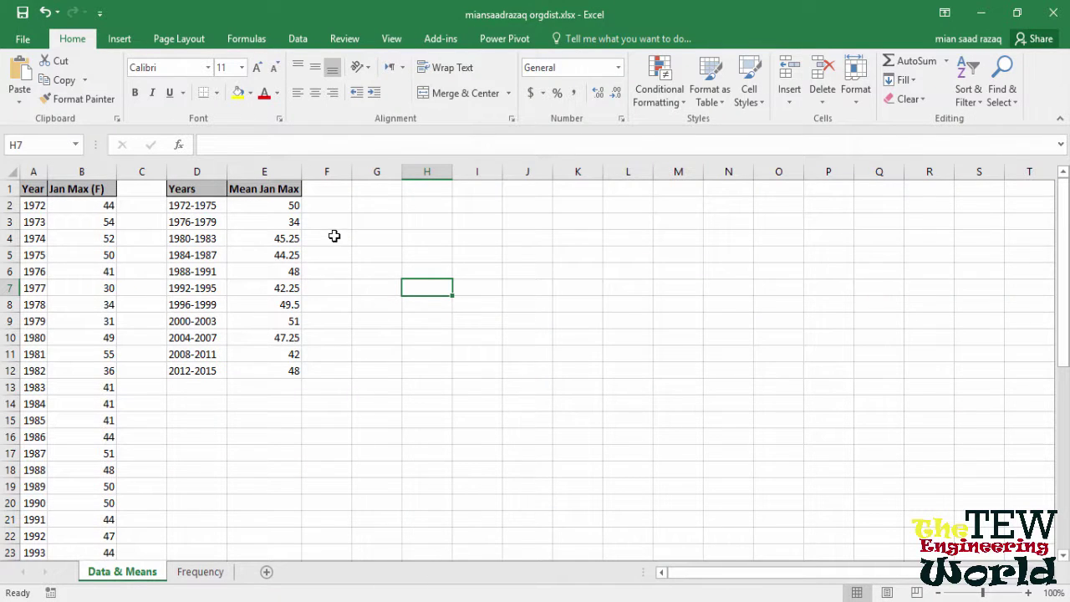
# Step: Insert a Line with Markers chart of the Mean Jan Max values in E2:E12
pyautogui.click(261, 209)
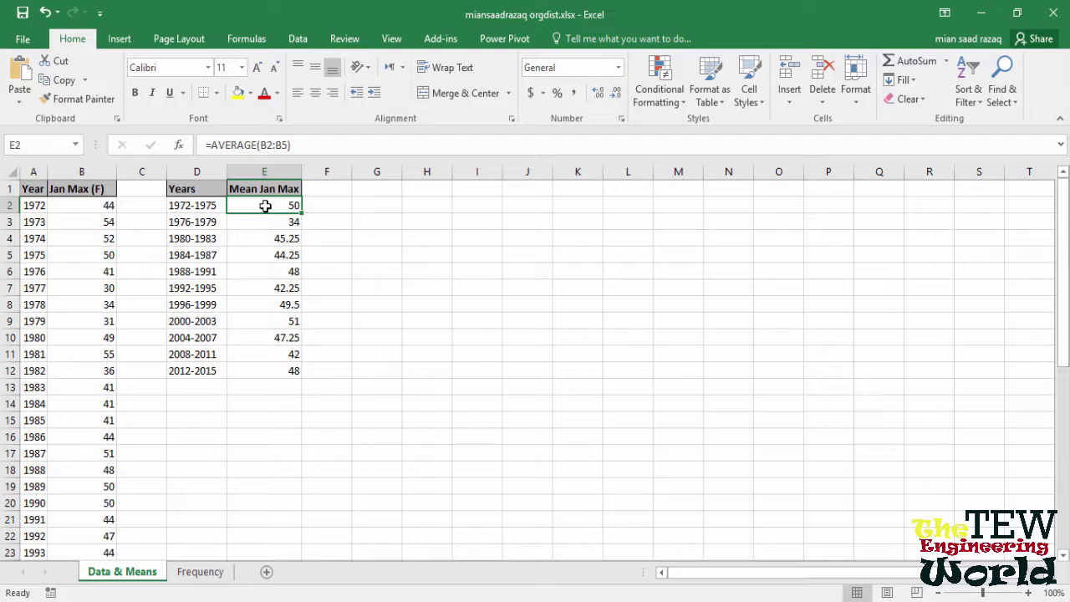
pyautogui.moveTo(263, 210); pyautogui.dragTo(262, 371)
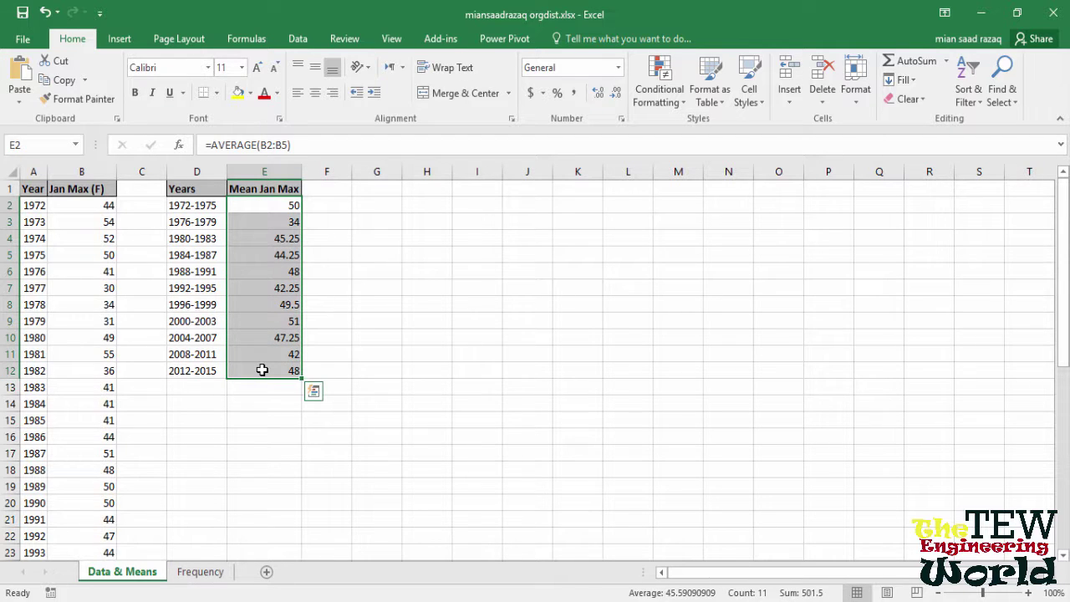
pyautogui.click(120, 39)
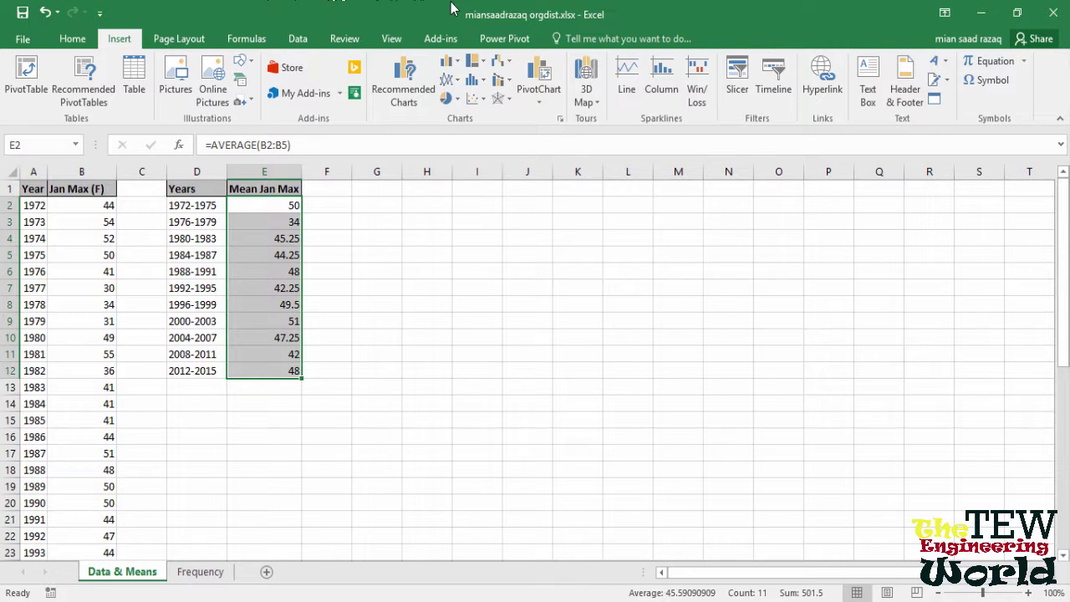
pyautogui.click(456, 81)
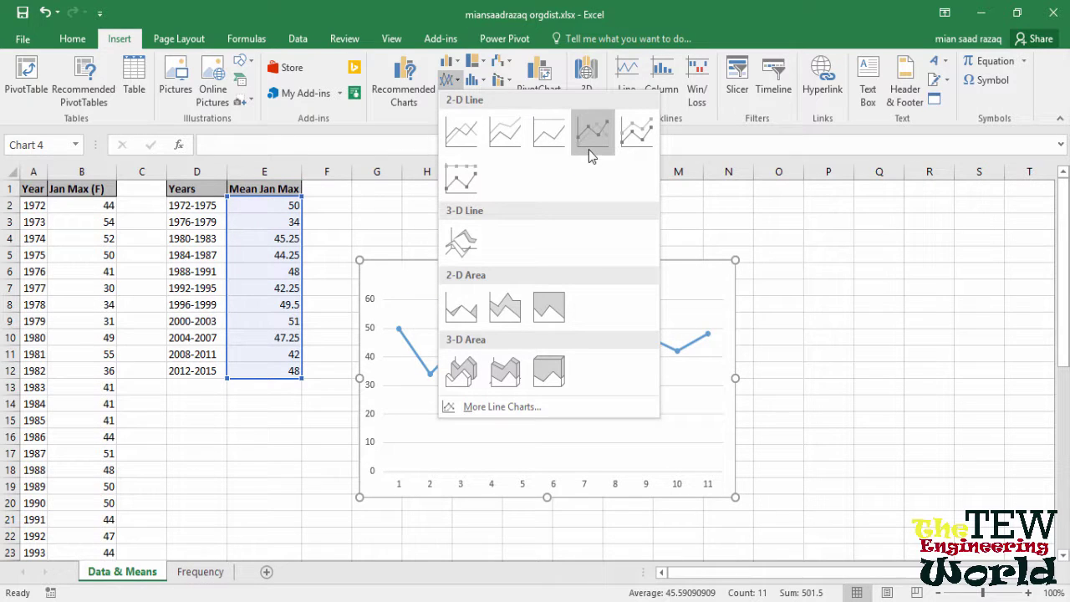
pyautogui.click(590, 147)
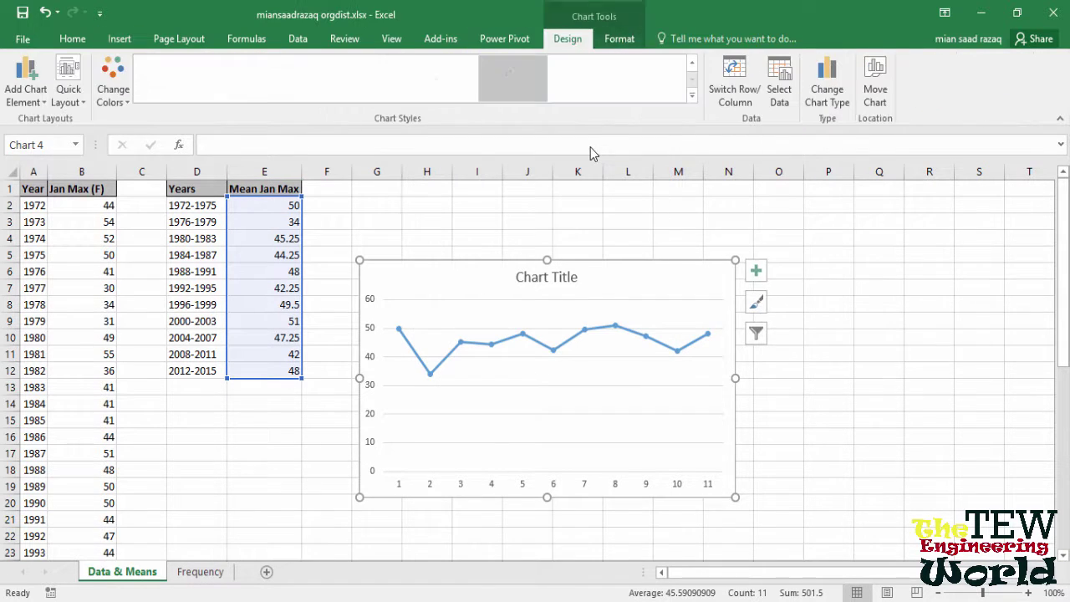
# Step: Set the line chart's horizontal axis labels to Years D2:D12, showing 1972-1975 through 2012-2015
pyautogui.rightClick(590, 374)
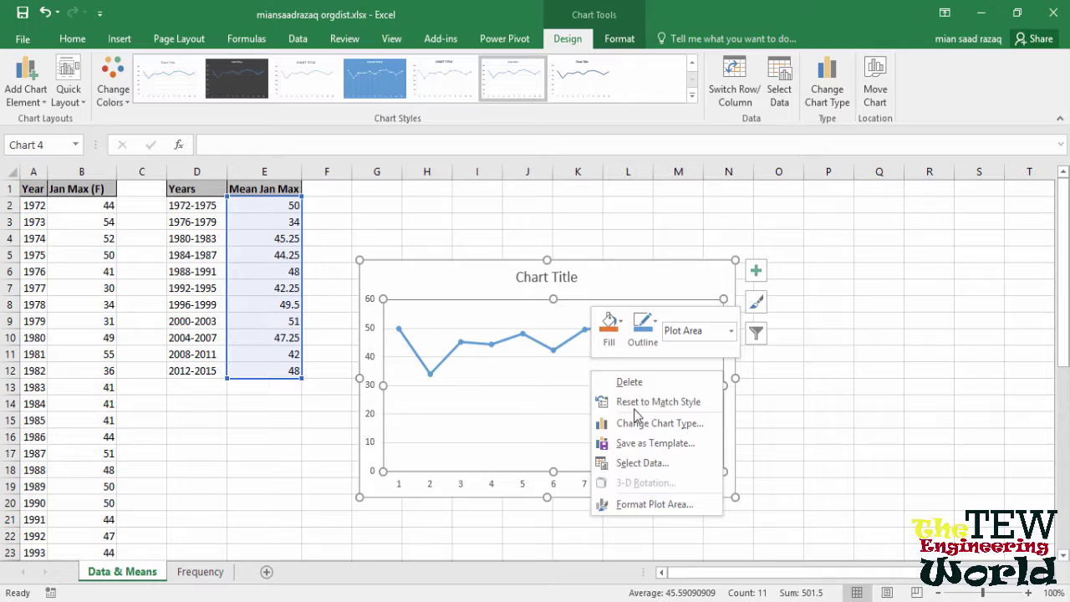
pyautogui.click(653, 463)
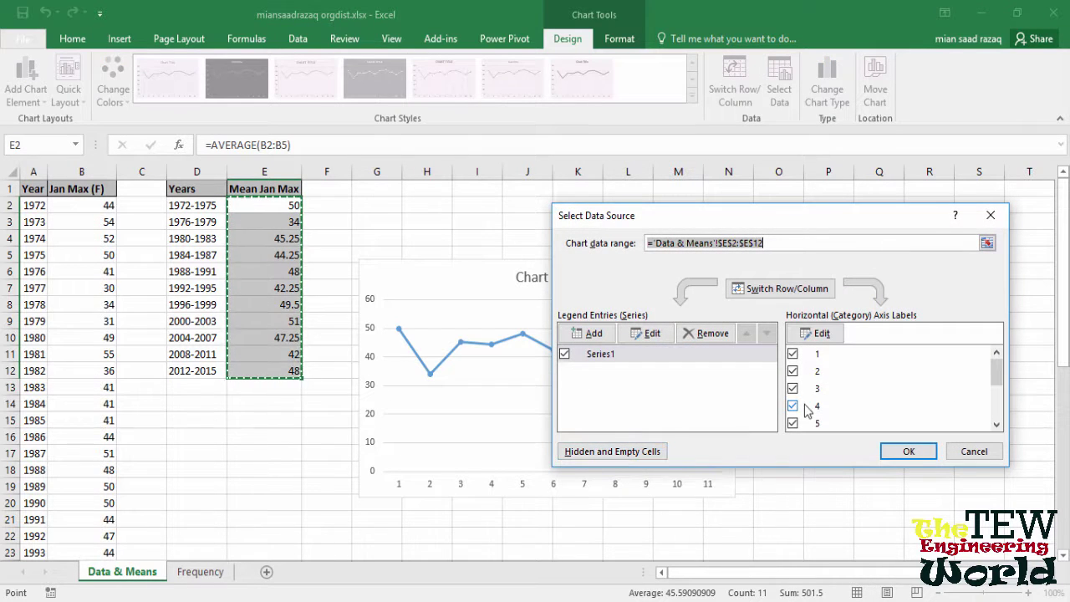
pyautogui.click(817, 342)
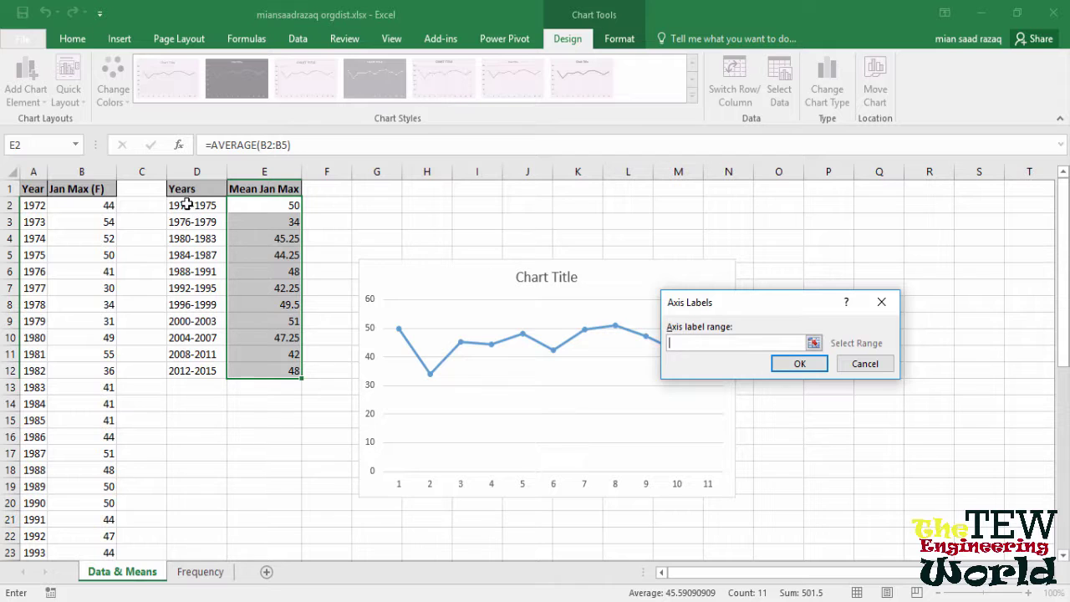
pyautogui.moveTo(192, 205); pyautogui.dragTo(195, 373)
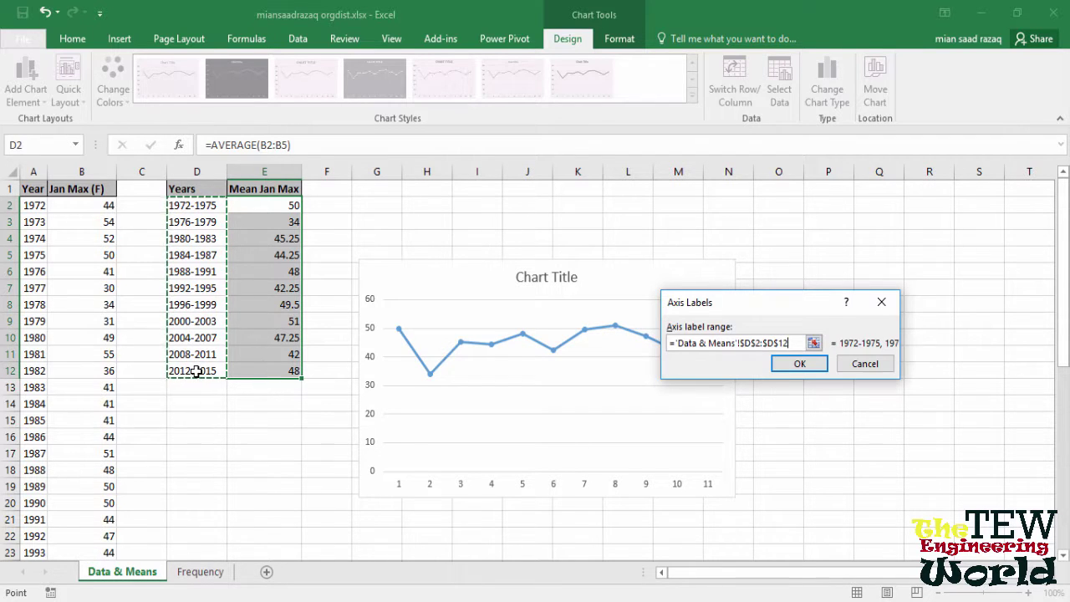
pyautogui.click(797, 365)
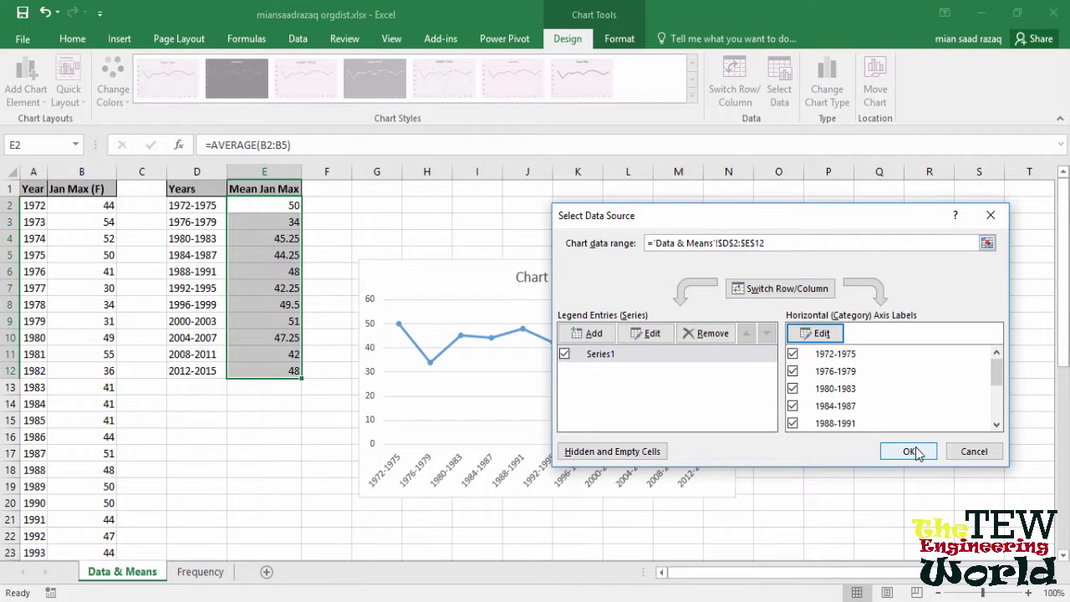
pyautogui.click(915, 452)
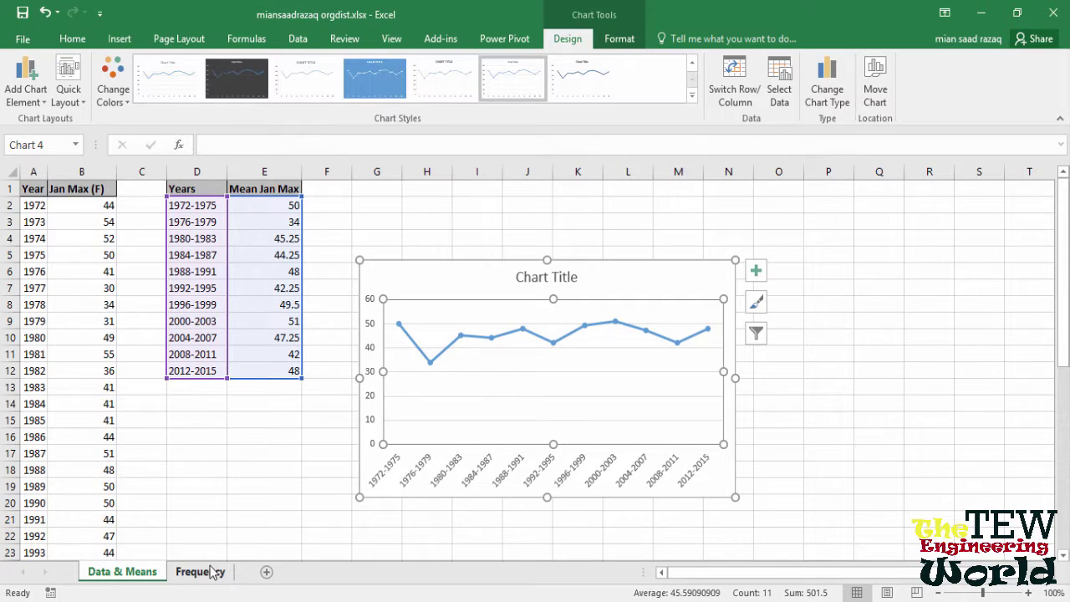
# Step: Go to the Frequency sheet and select the empty Frequency cells I2:I8
pyautogui.click(213, 571)
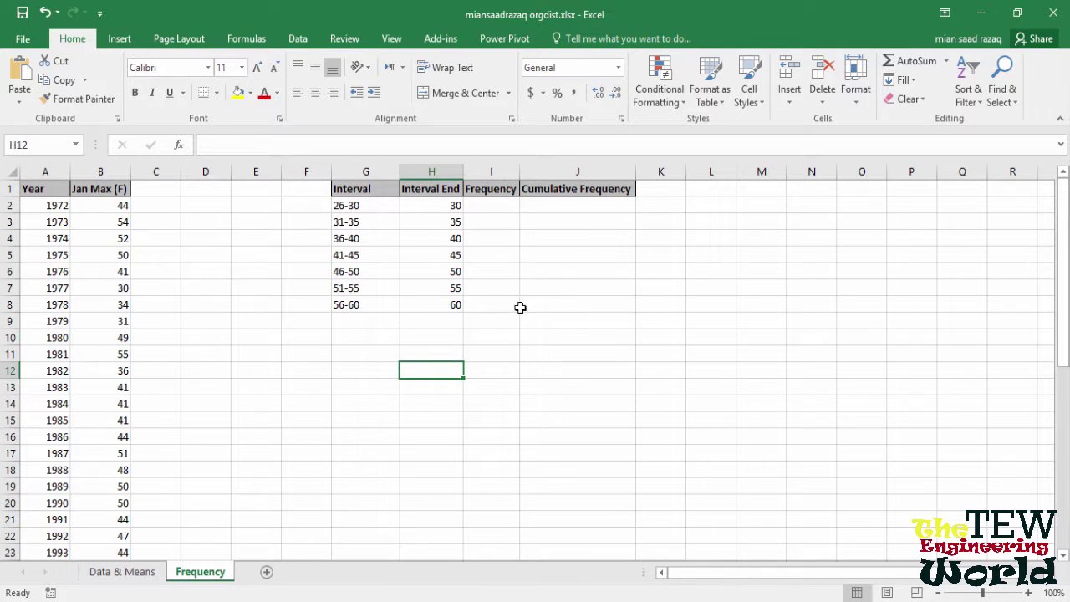
pyautogui.click(498, 205)
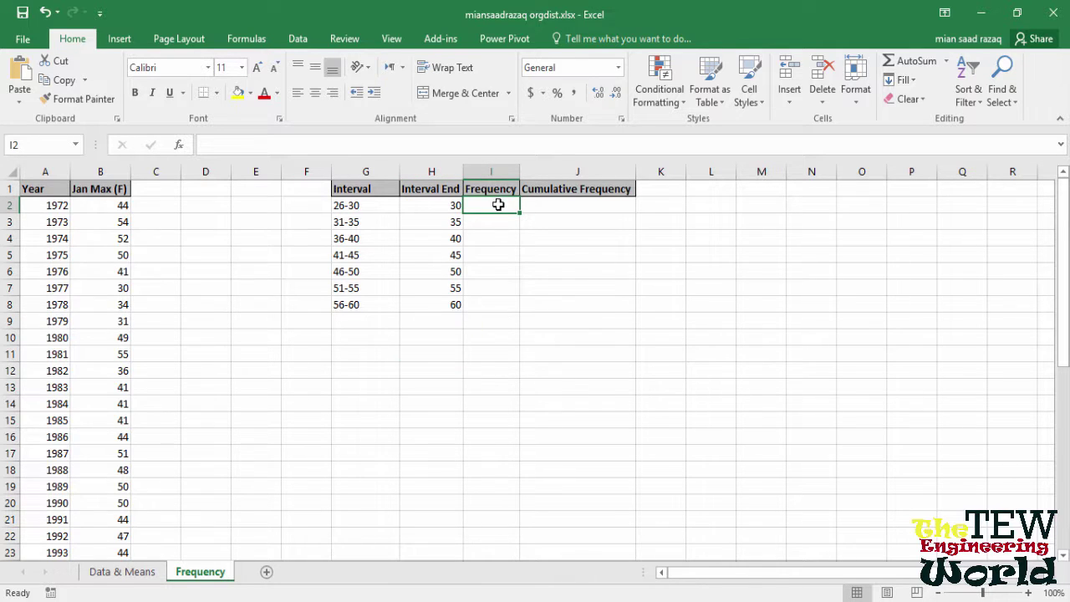
pyautogui.moveTo(498, 204); pyautogui.dragTo(502, 307)
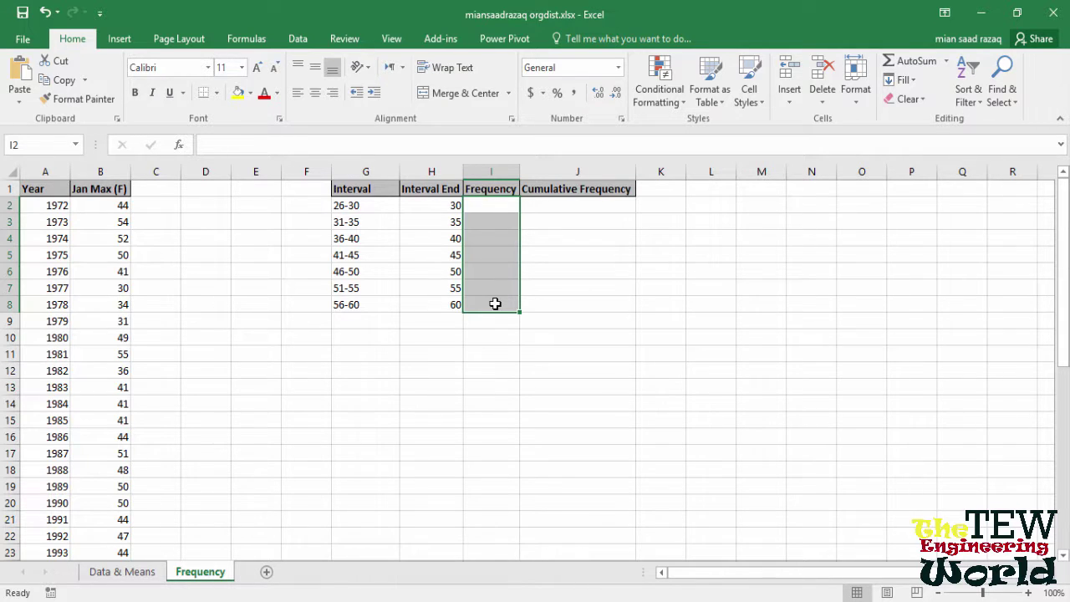
# Step: Enter =FREQUENCY(B2:B45,H2:H8) as an array formula in I2:I8, giving counts 1, 3, 6, 11, 10, 12, 1
pyautogui.click(247, 39)
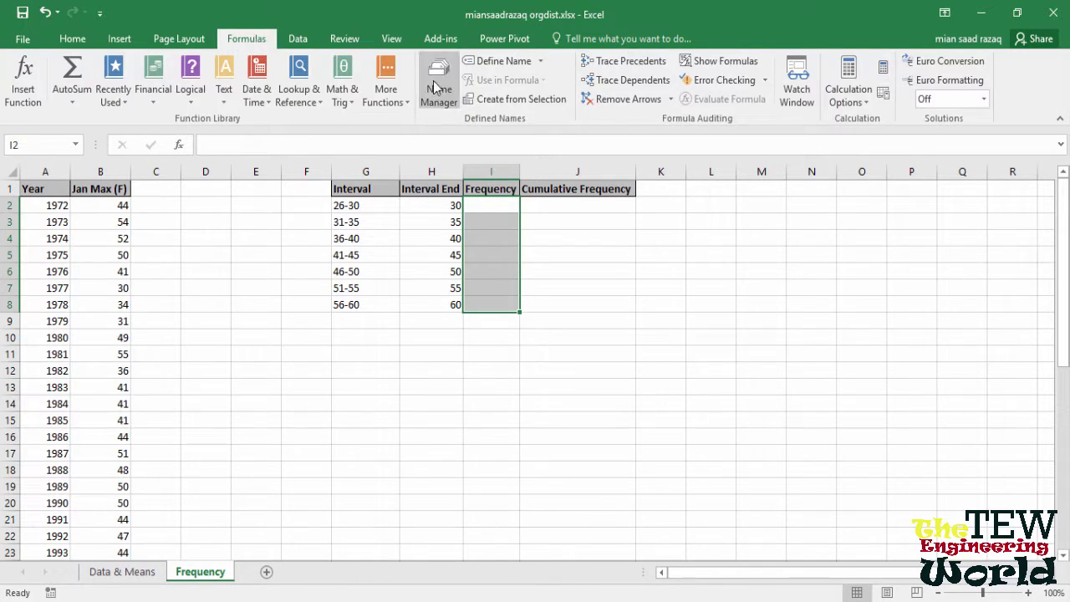
pyautogui.click(385, 84)
pyautogui.moveTo(447, 122)
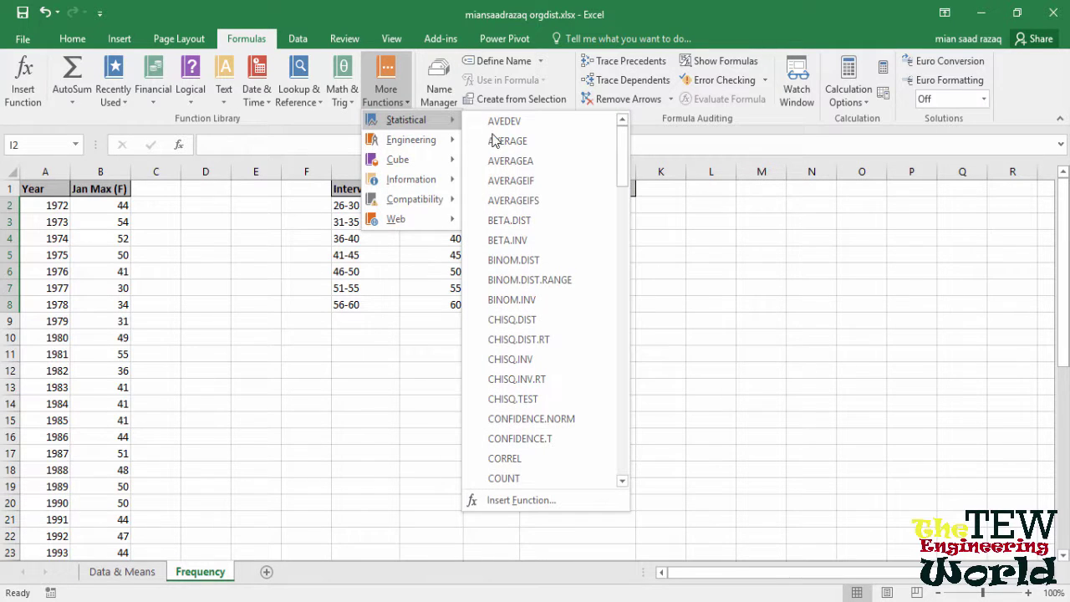
pyautogui.moveTo(625, 147); pyautogui.dragTo(628, 250)
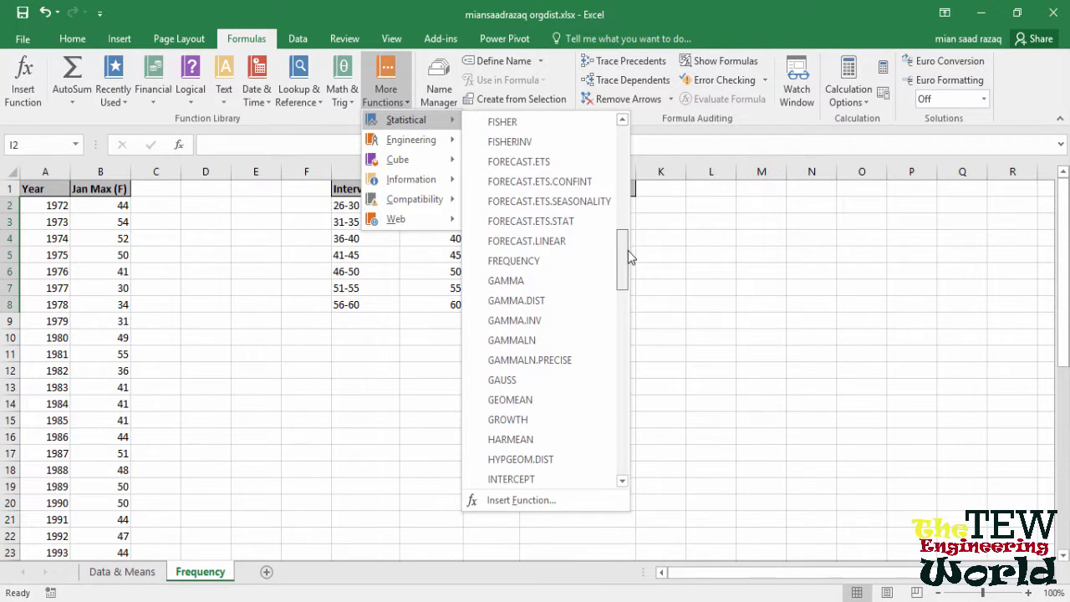
pyautogui.click(573, 256)
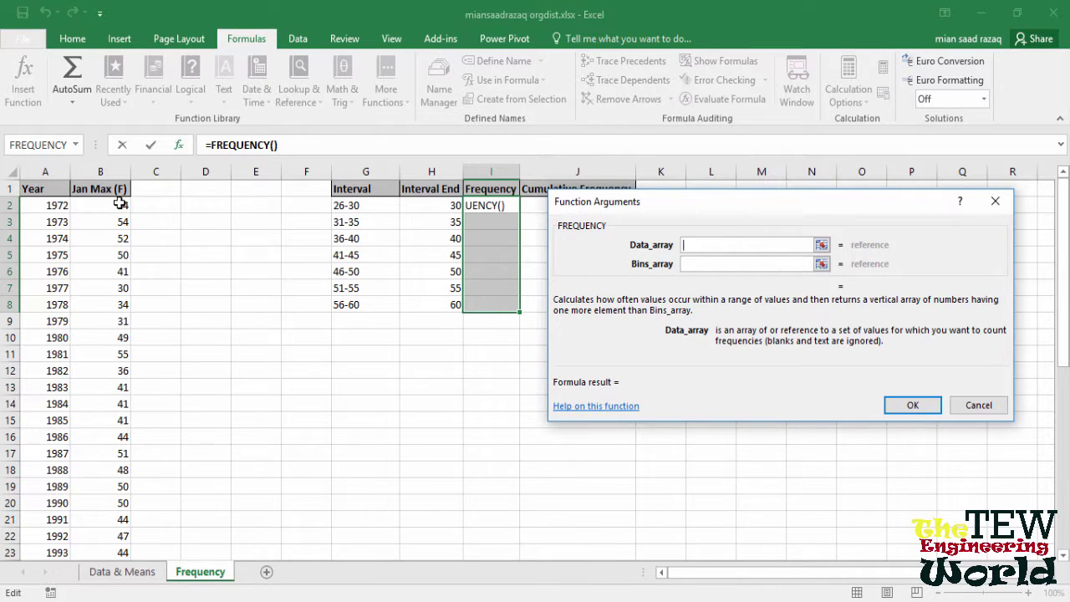
pyautogui.moveTo(120, 205); pyautogui.dragTo(108, 538)
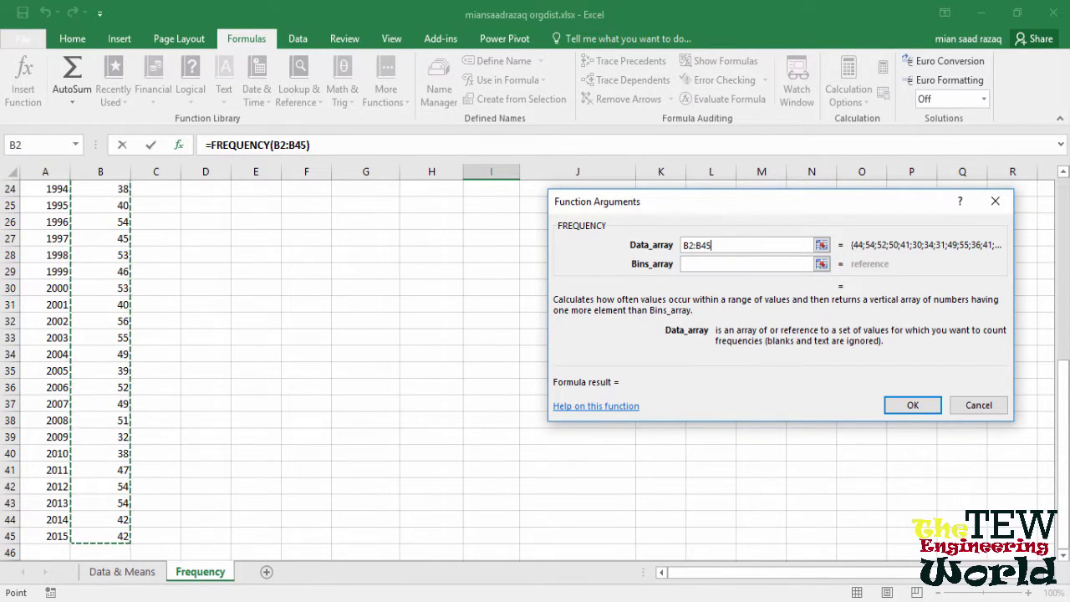
pyautogui.moveTo(1068, 386); pyautogui.dragTo(1055, 208)
pyautogui.click(703, 264)
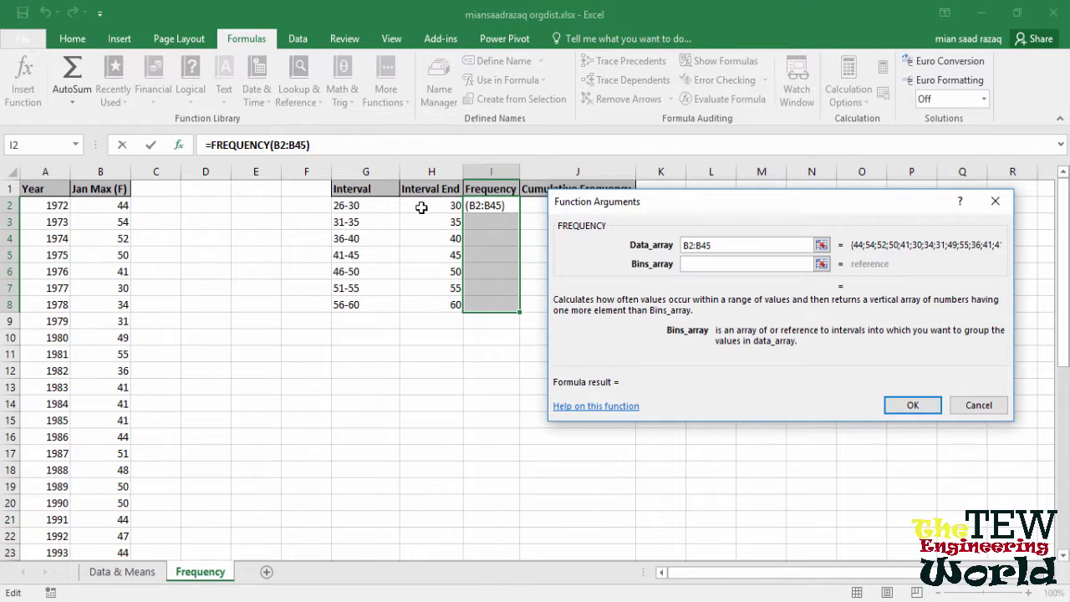
pyautogui.click(421, 213)
pyautogui.moveTo(421, 213); pyautogui.dragTo(425, 302)
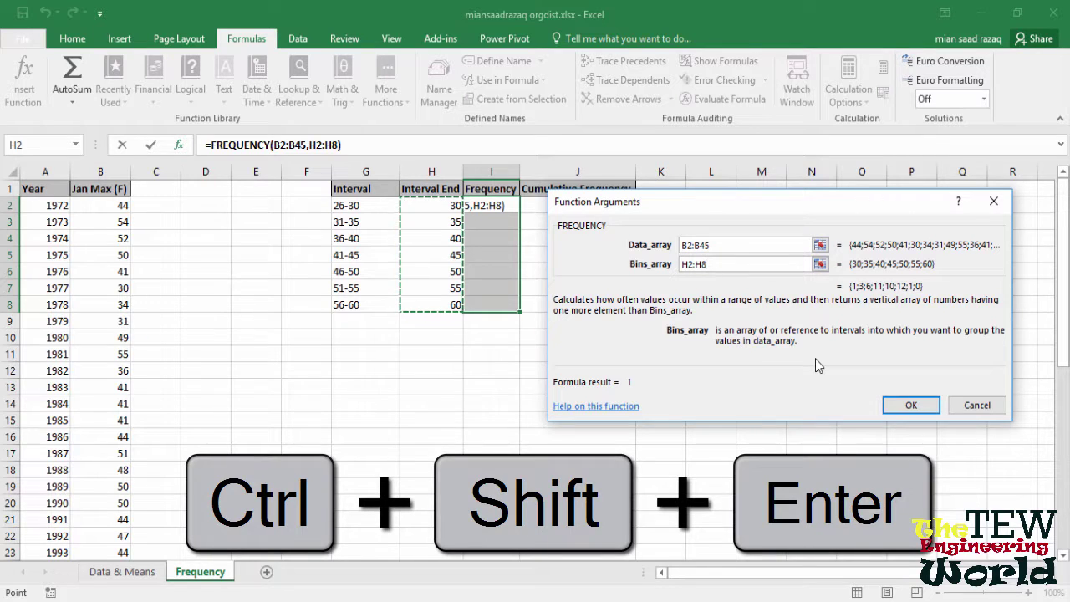
pyautogui.hotkey('ctrl', 'shift', 'Return')
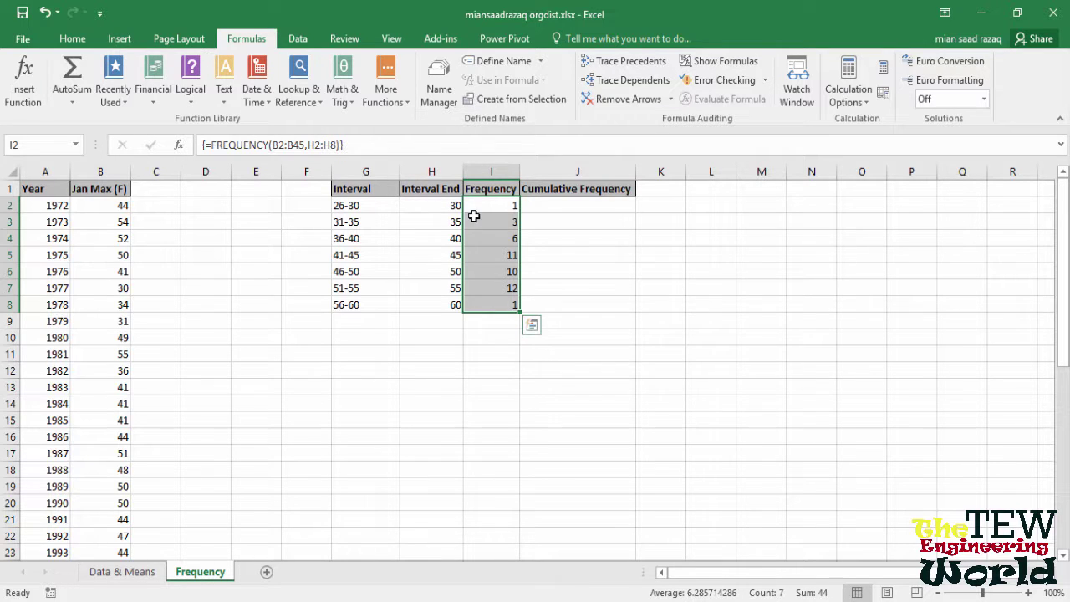
# Step: Insert a clustered column chart of the frequencies I2:I8 and move it beside the table
pyautogui.moveTo(478, 212); pyautogui.dragTo(486, 310)
pyautogui.click(118, 38)
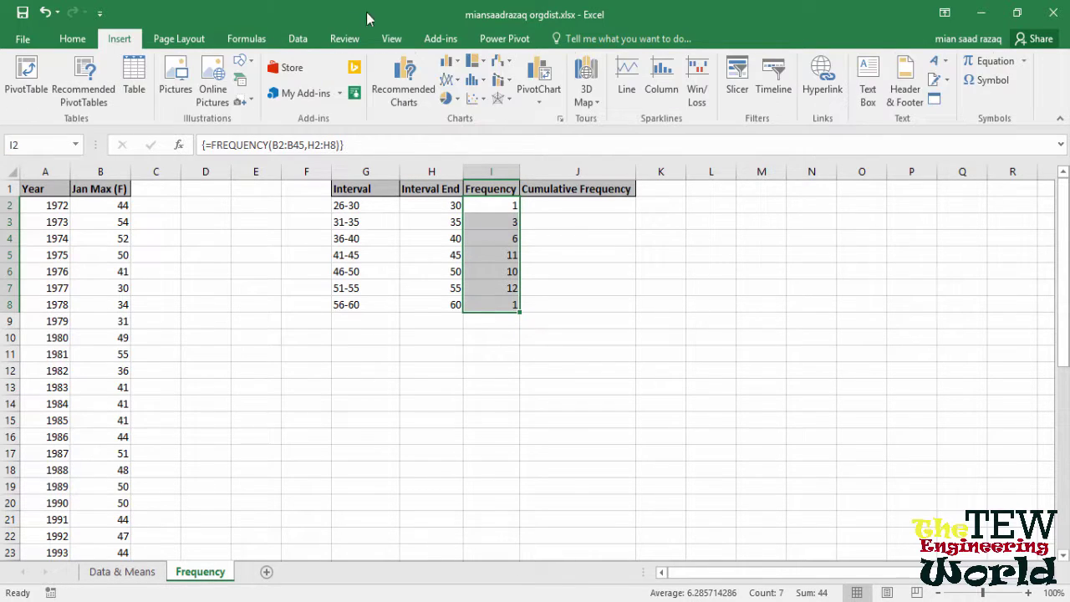
pyautogui.click(458, 65)
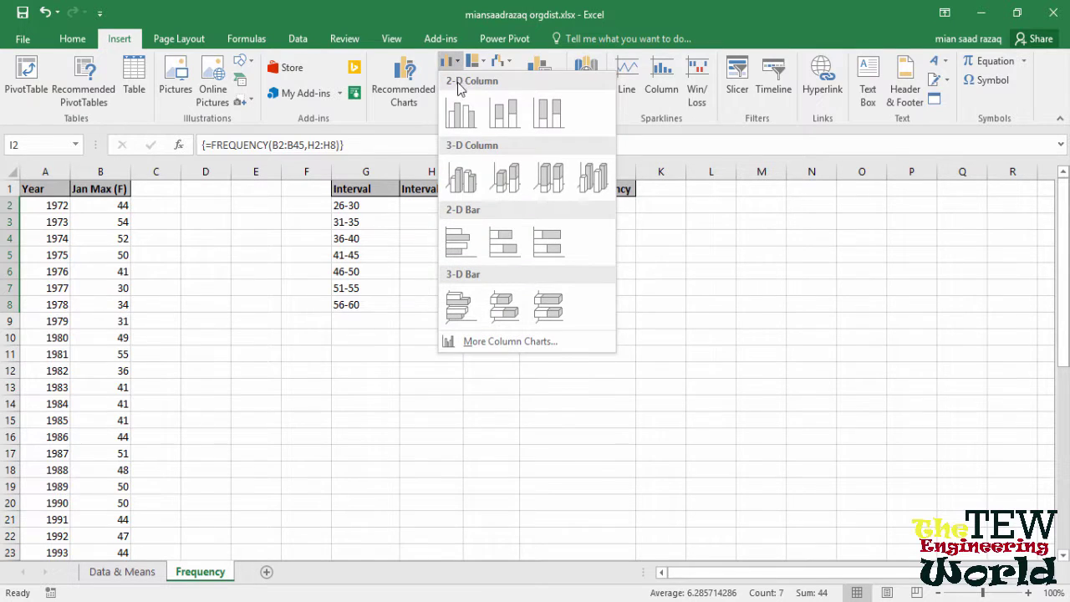
pyautogui.click(459, 110)
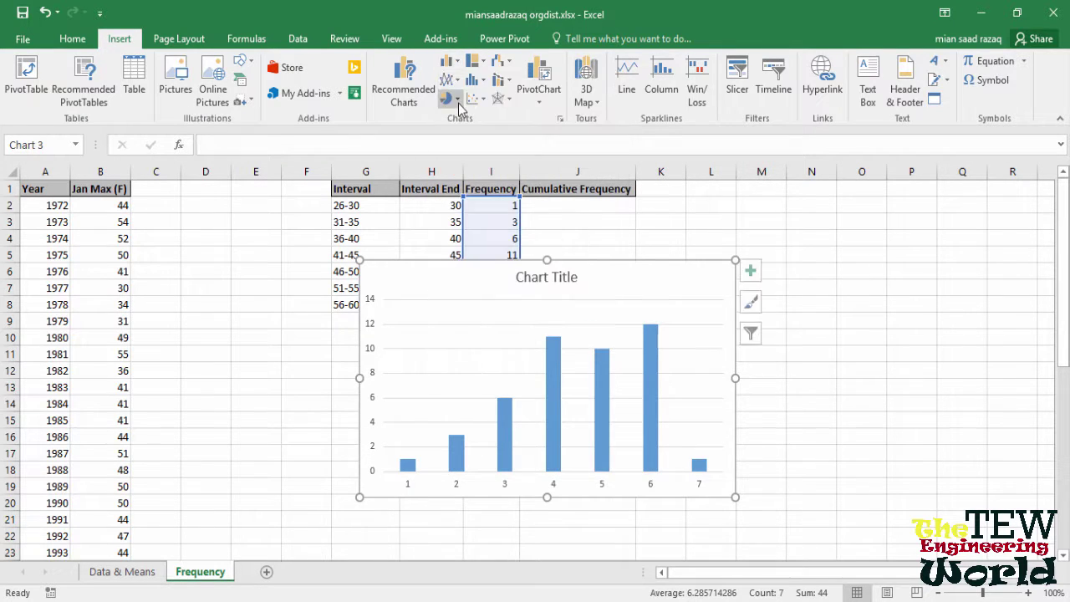
pyautogui.moveTo(649, 276); pyautogui.dragTo(685, 278)
# Step: Label the column chart's horizontal axis with intervals G2:G8, 26-30 through 56-60
pyautogui.rightClick(634, 374)
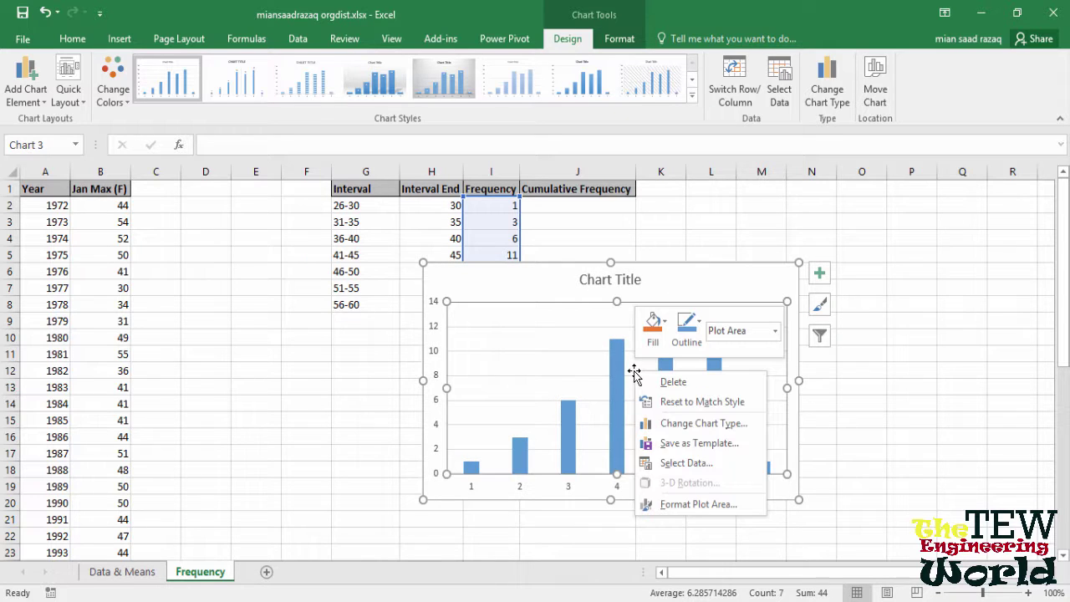
pyautogui.click(696, 461)
pyautogui.click(820, 333)
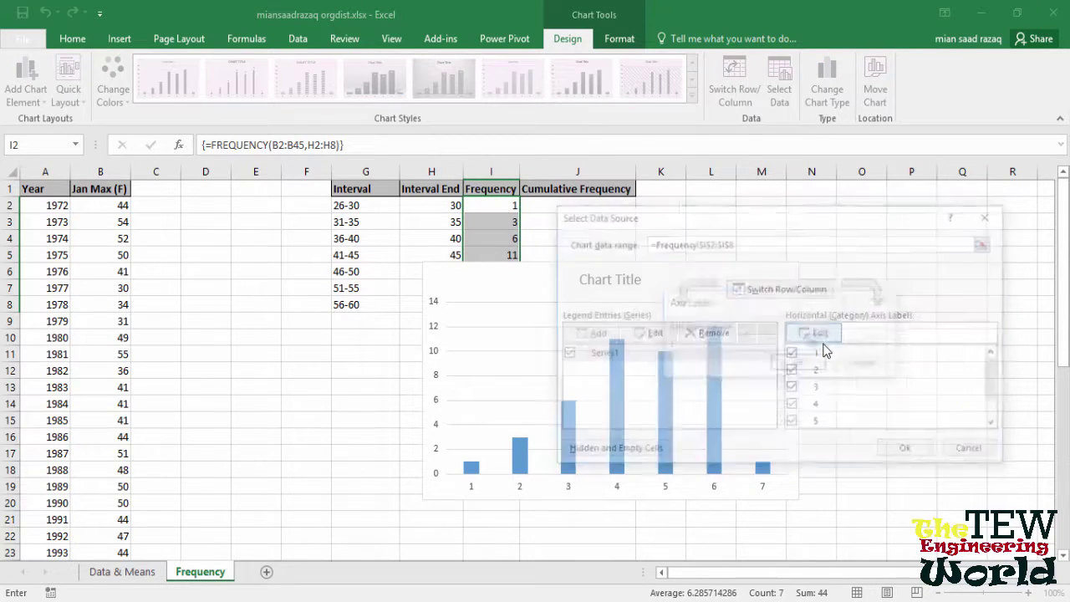
pyautogui.moveTo(368, 213); pyautogui.dragTo(366, 304)
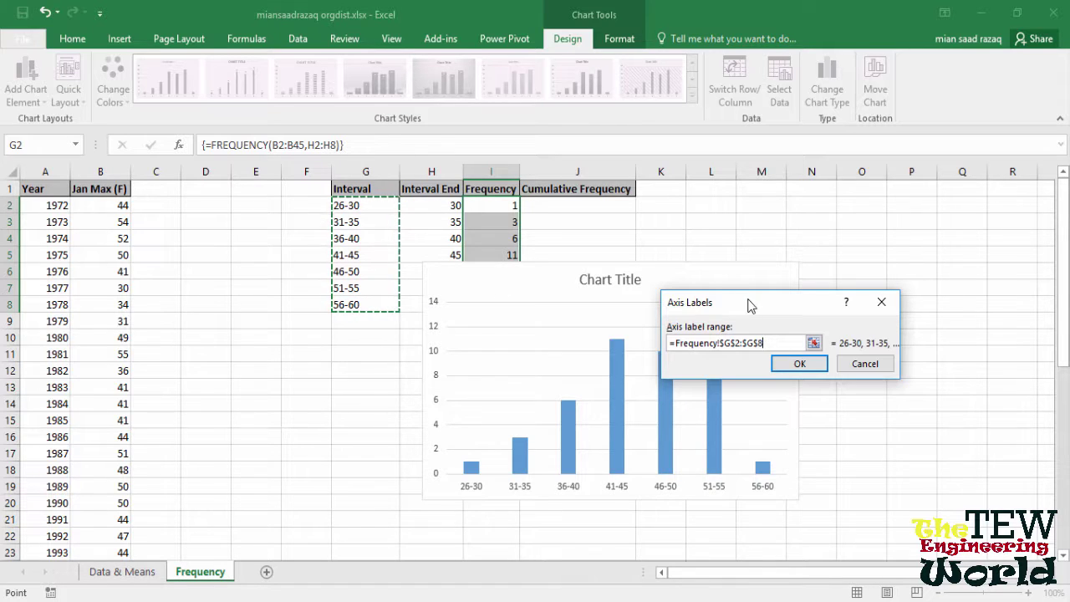
pyautogui.click(804, 365)
pyautogui.click(895, 452)
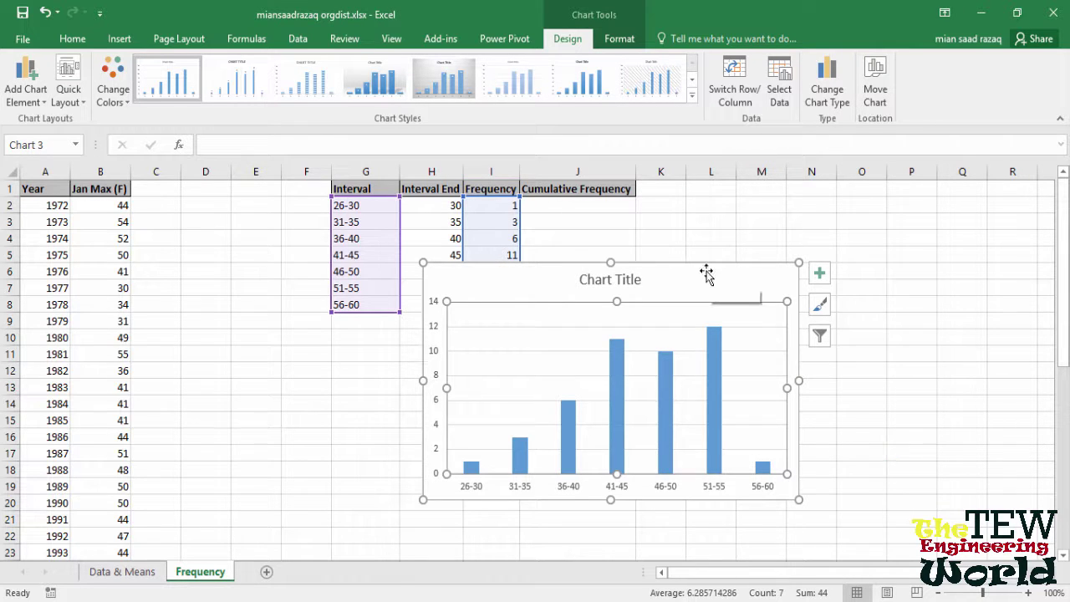
# Step: Open and then dismiss the histogram's chart element options
pyautogui.click(820, 276)
pyautogui.click(820, 276)
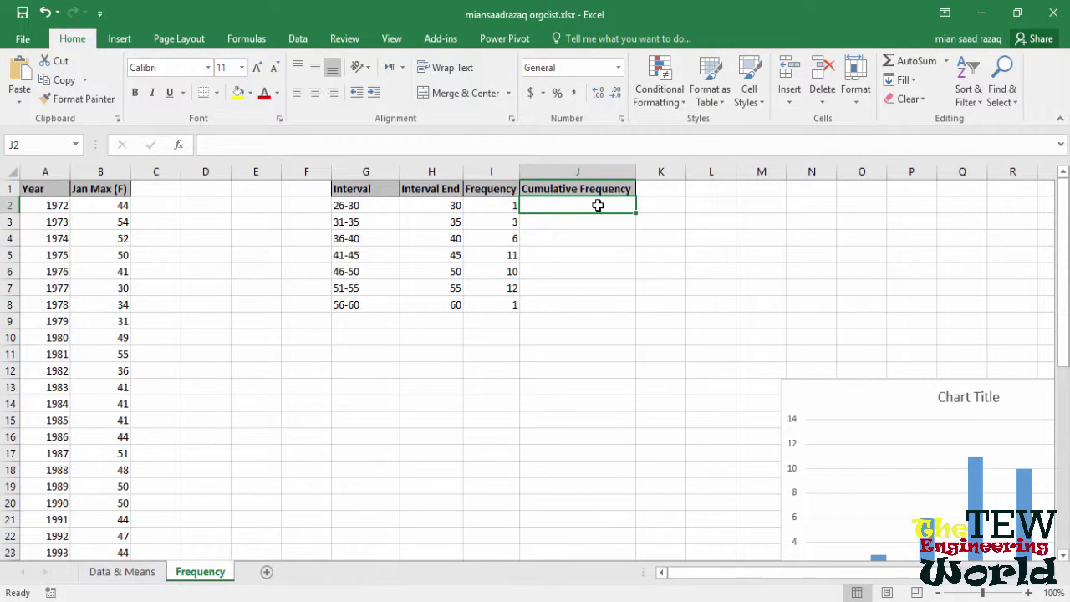
# Step: Enter =I2 in J2 and the running total formula =I3+J2 in J3
pyautogui.write('=')
pyautogui.press('Left')
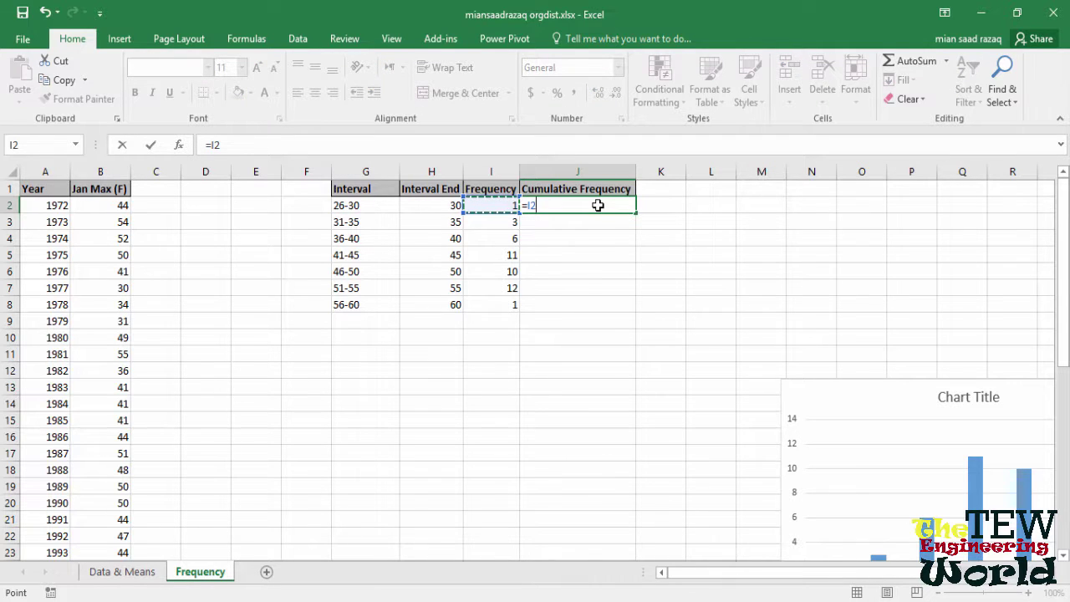
pyautogui.press('Return')
pyautogui.press('Left')
pyautogui.press('Right')
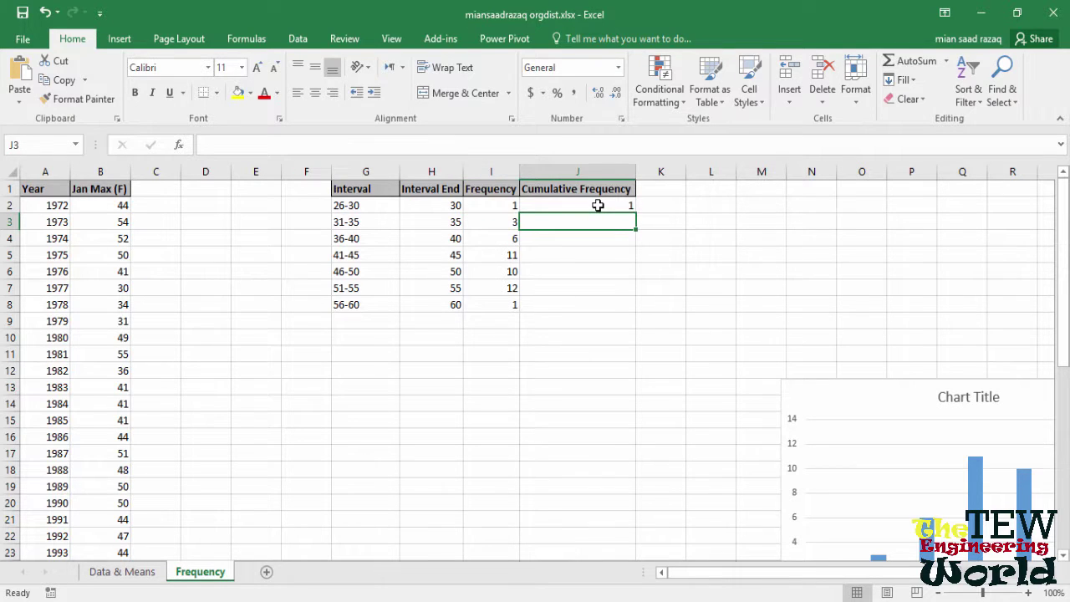
pyautogui.write('=')
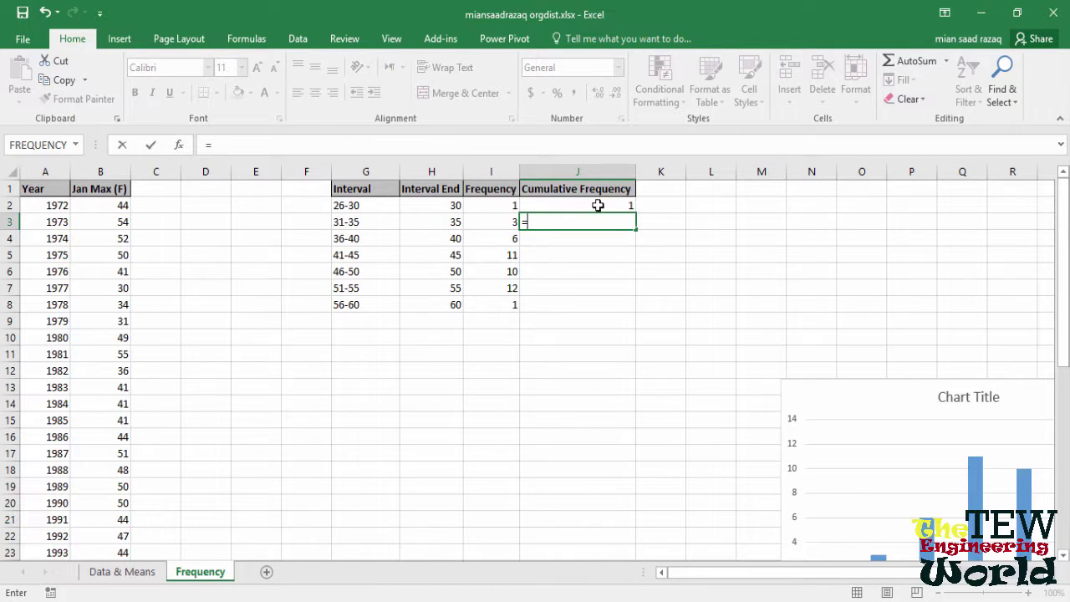
pyautogui.press('Left')
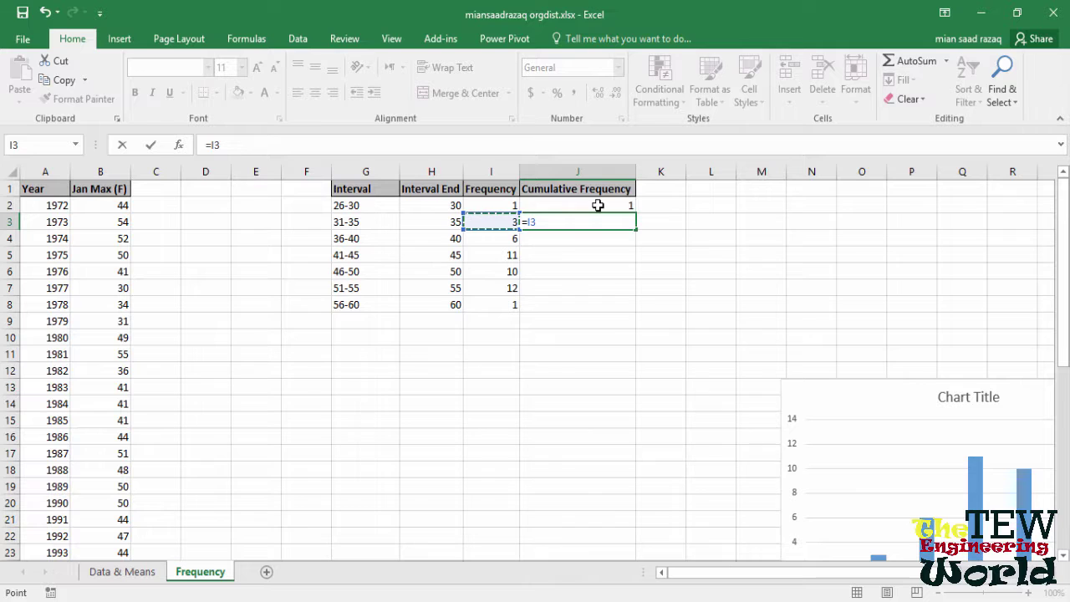
pyautogui.write('+')
pyautogui.press('Up')
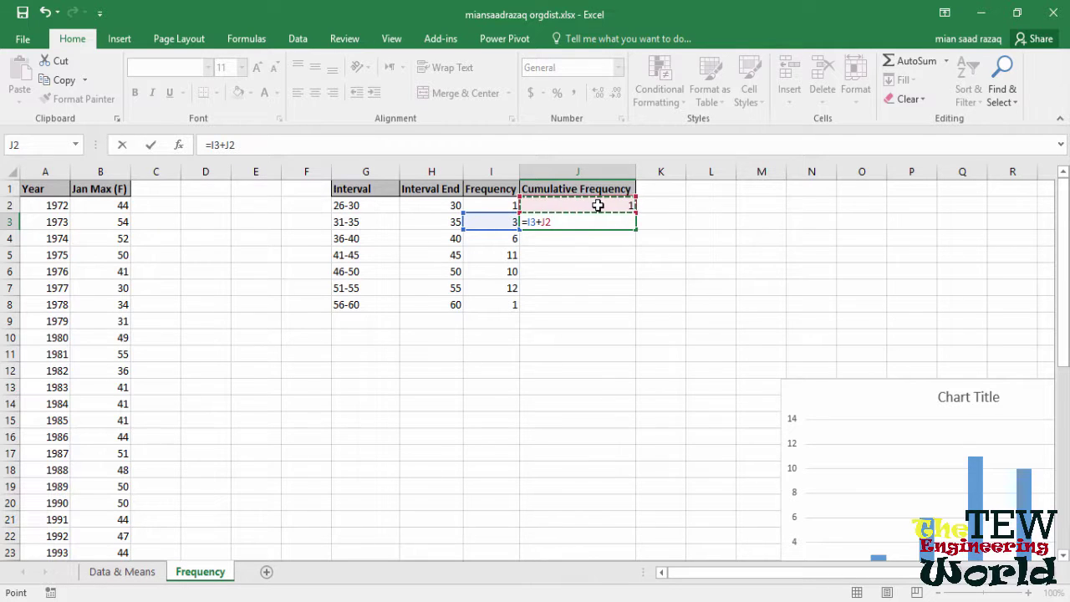
pyautogui.press('Return')
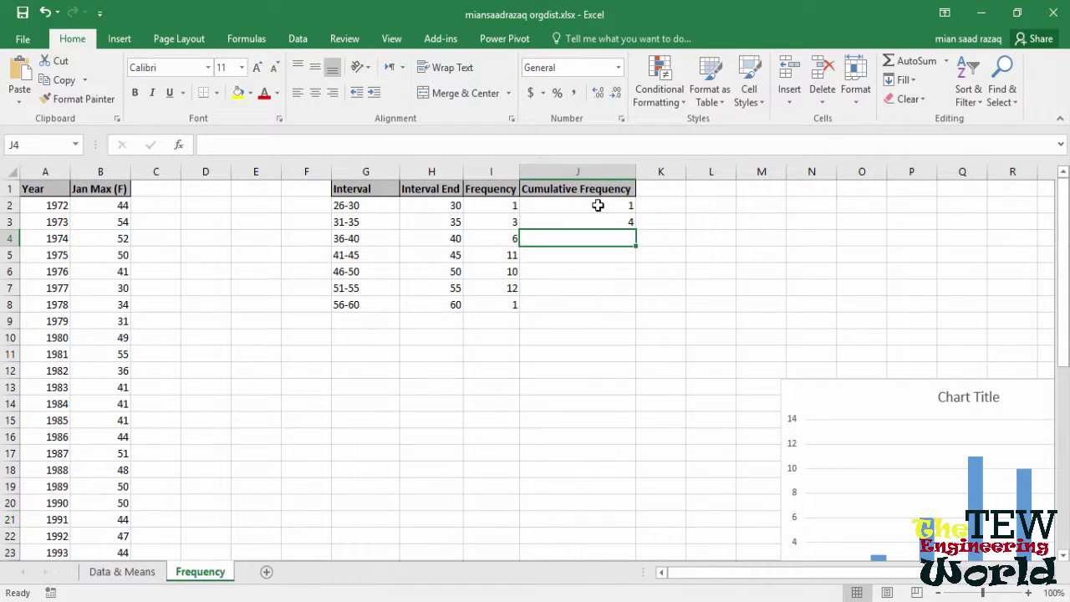
# Step: Fill the J3 formula down to J8, giving cumulative totals 1, 4, 10, 21, 31, 43, 44
pyautogui.click(627, 220)
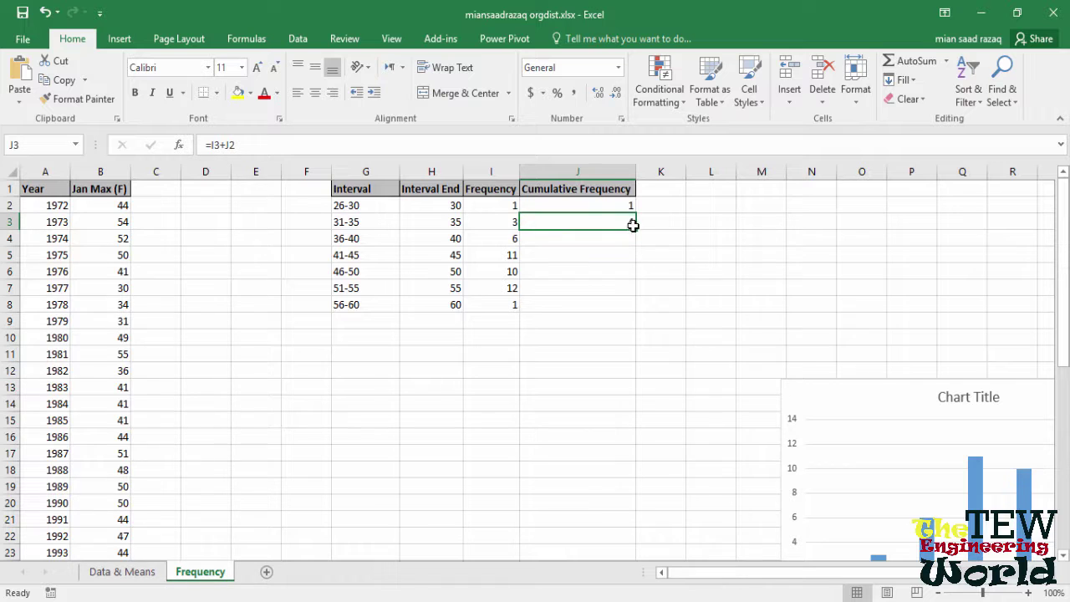
pyautogui.doubleClick(635, 229)
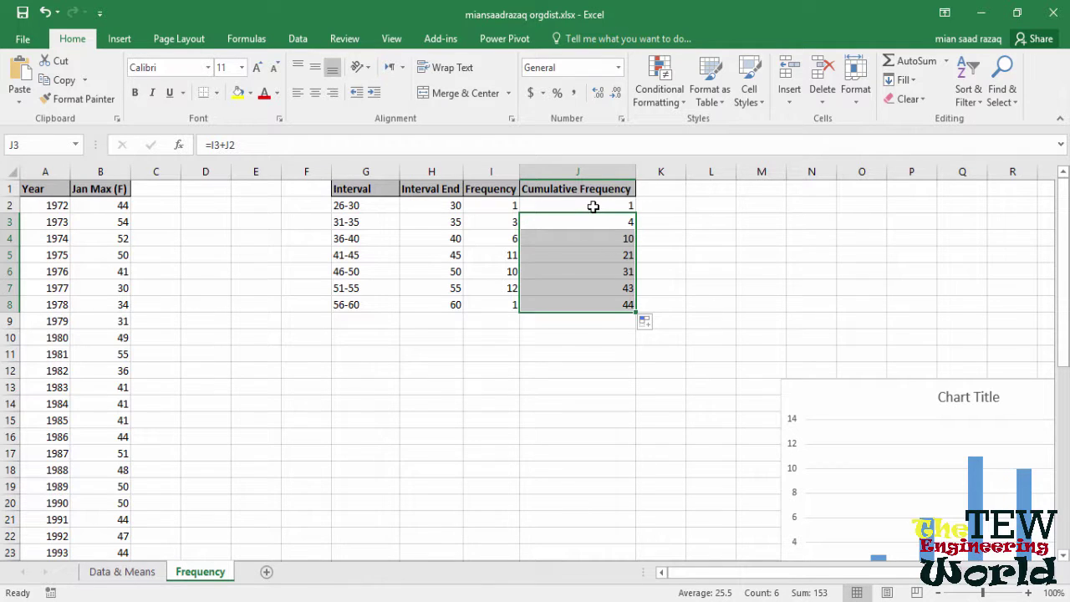
pyautogui.moveTo(593, 206); pyautogui.dragTo(601, 307)
# Step: Insert a clustered column chart of the cumulative frequencies J2:J8
pyautogui.click(119, 39)
pyautogui.click(452, 63)
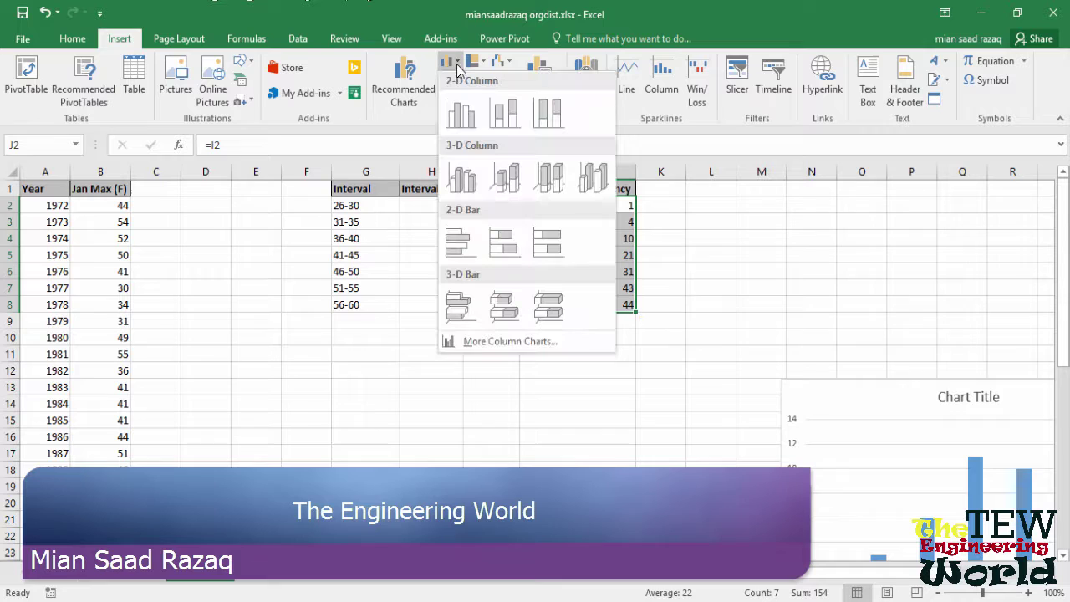
pyautogui.click(462, 110)
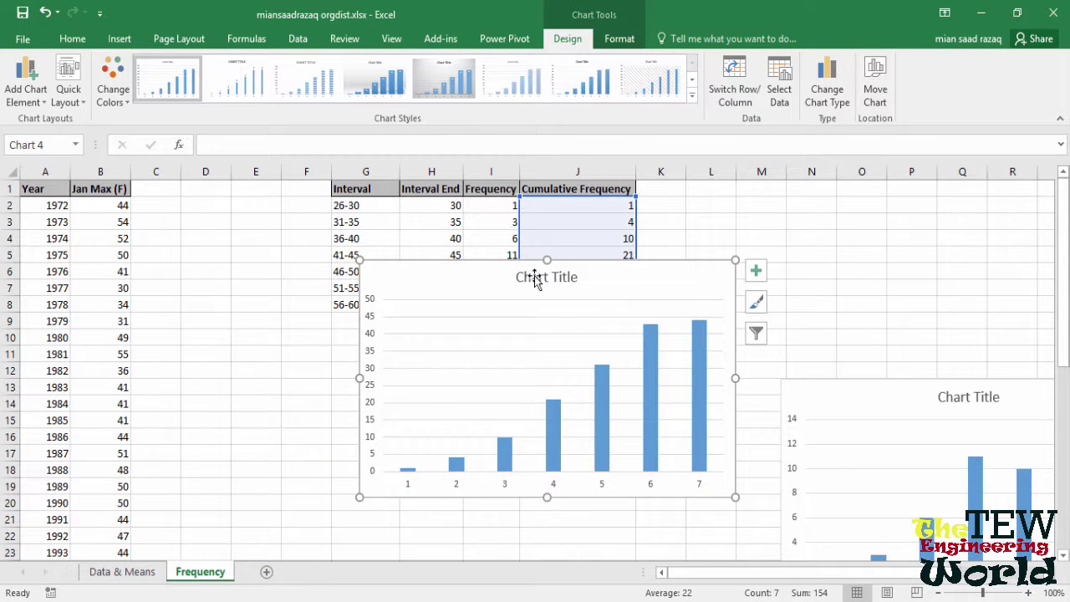
# Step: Set the cumulative chart's axis labels to intervals G2:G8, 26-30 through 56-60
pyautogui.rightClick(571, 339)
pyautogui.click(613, 429)
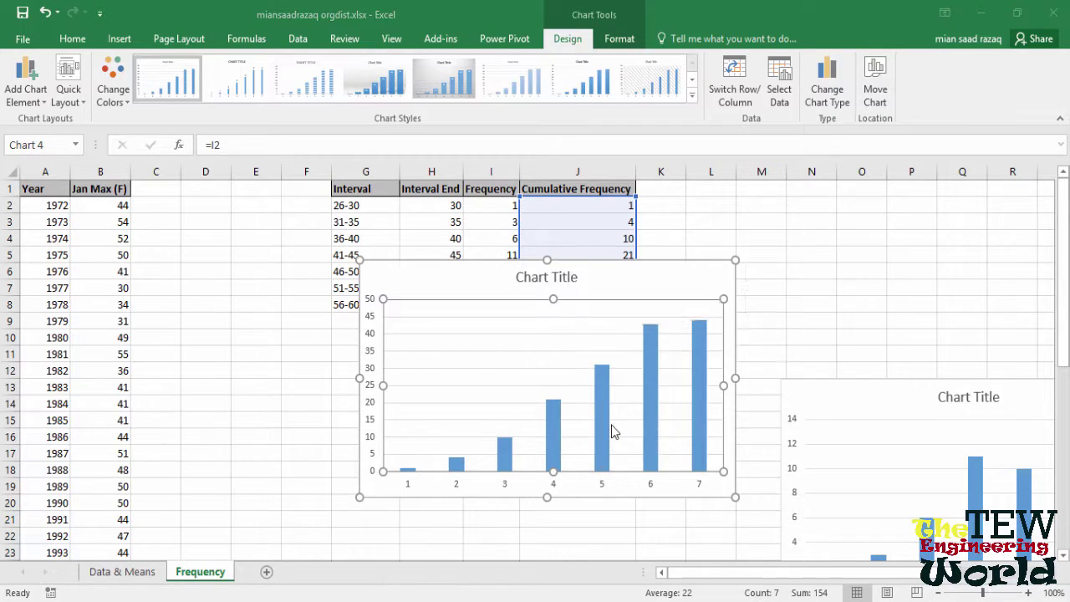
pyautogui.click(819, 334)
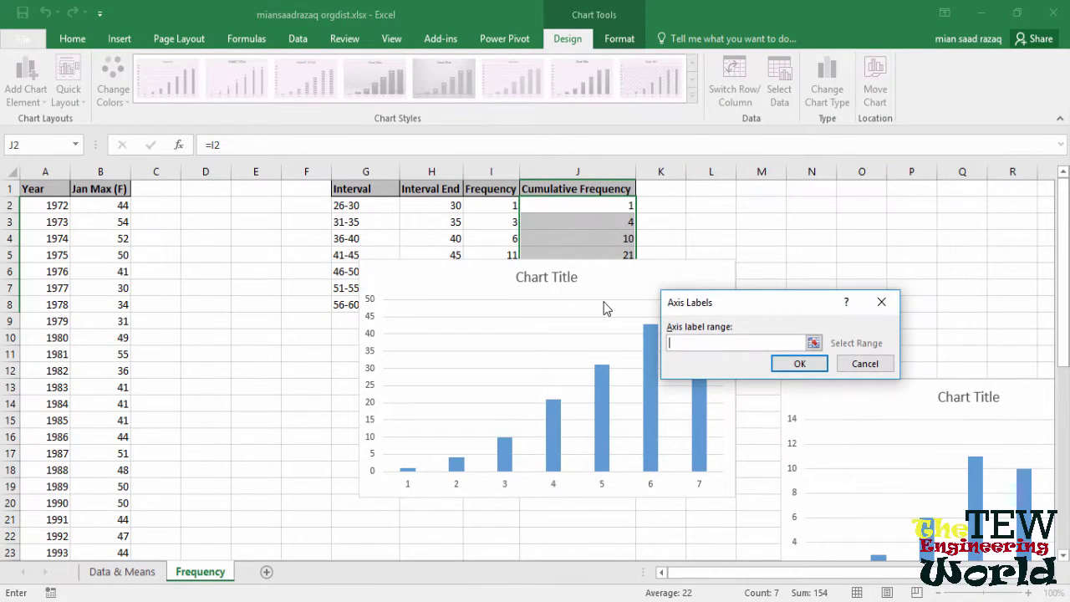
pyautogui.click(356, 204)
pyautogui.moveTo(356, 204); pyautogui.dragTo(347, 305)
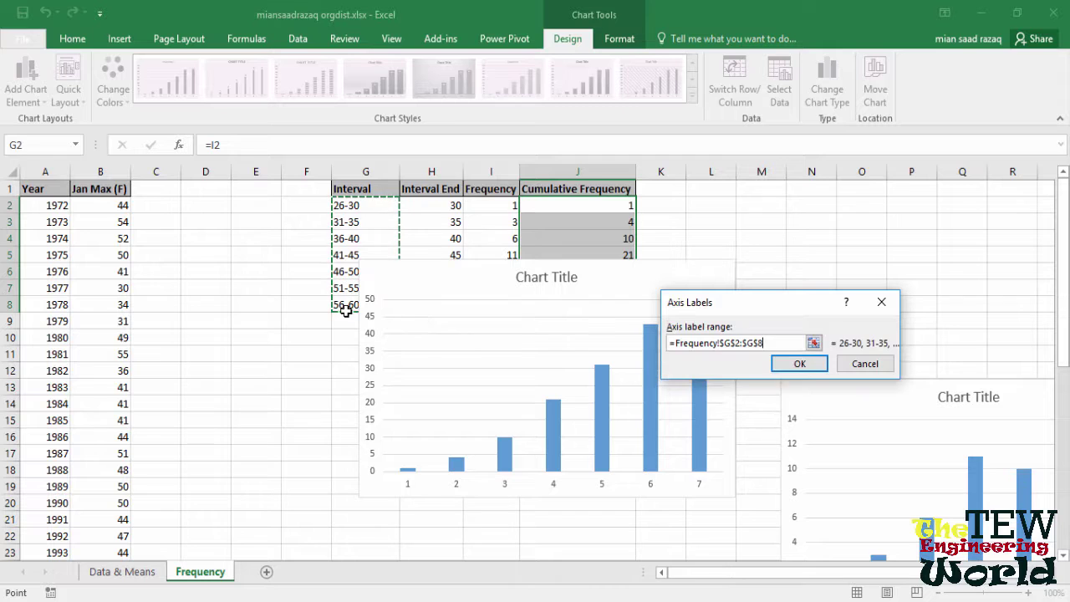
pyautogui.click(815, 366)
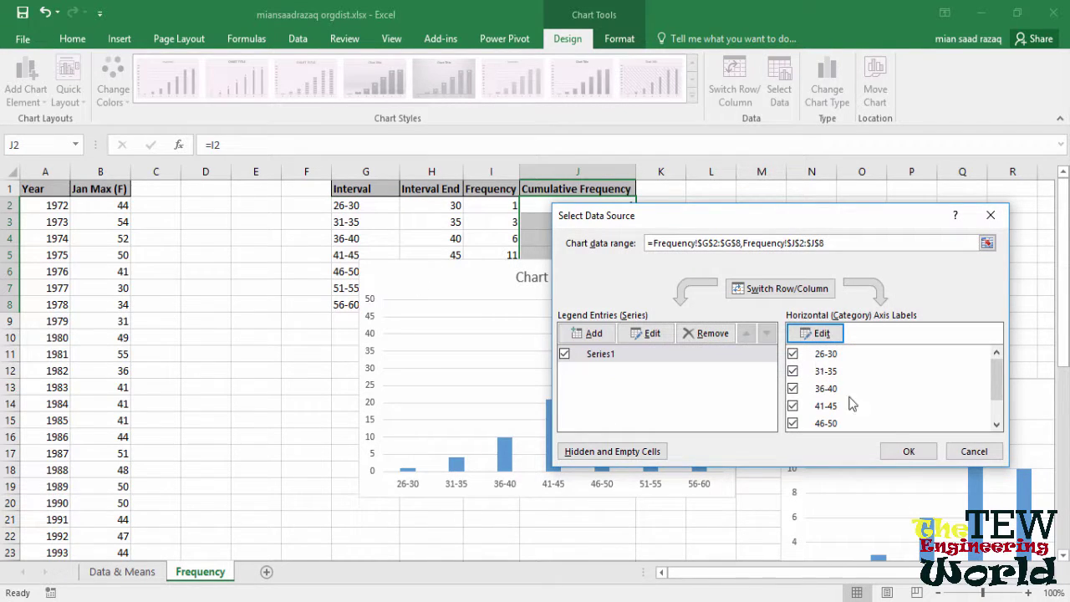
pyautogui.click(905, 456)
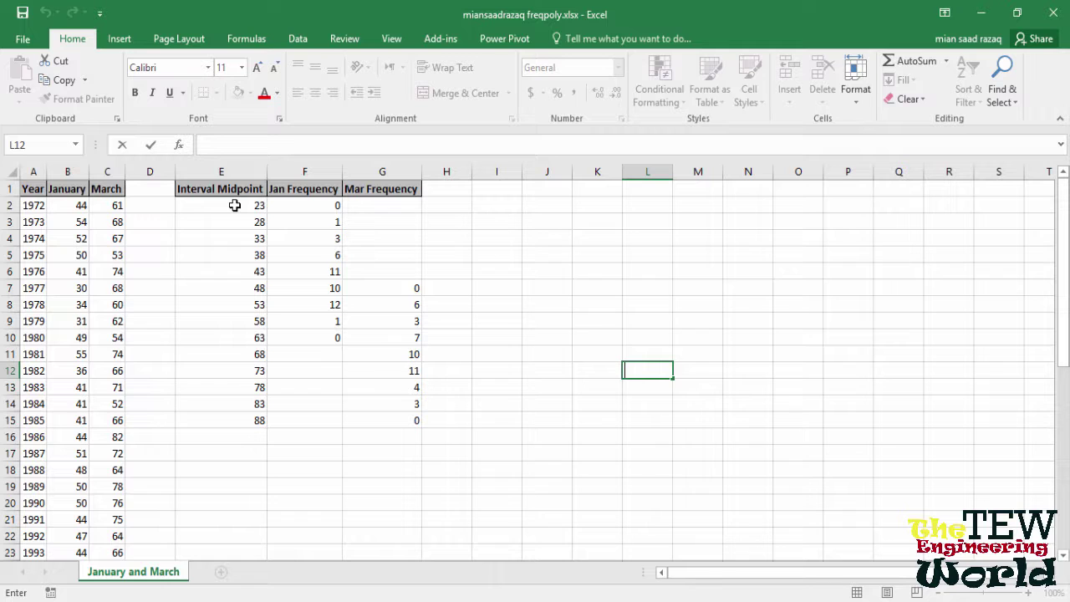
# Step: Chart E2:F10 as a Scatter with Straight Lines and Markers and move it right of the table
pyautogui.moveTo(235, 205); pyautogui.dragTo(315, 340)
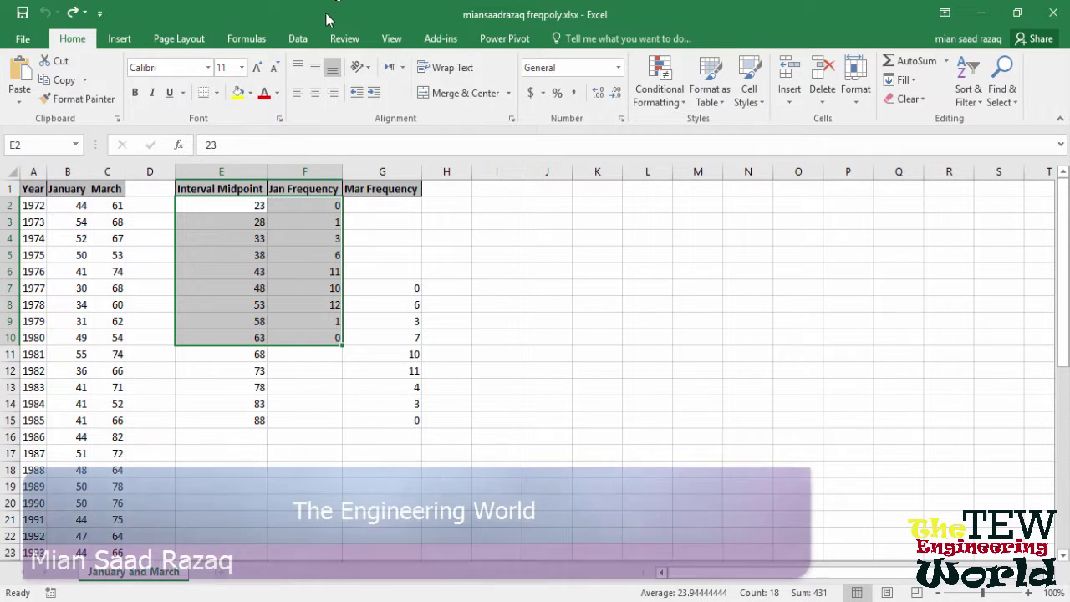
pyautogui.click(118, 39)
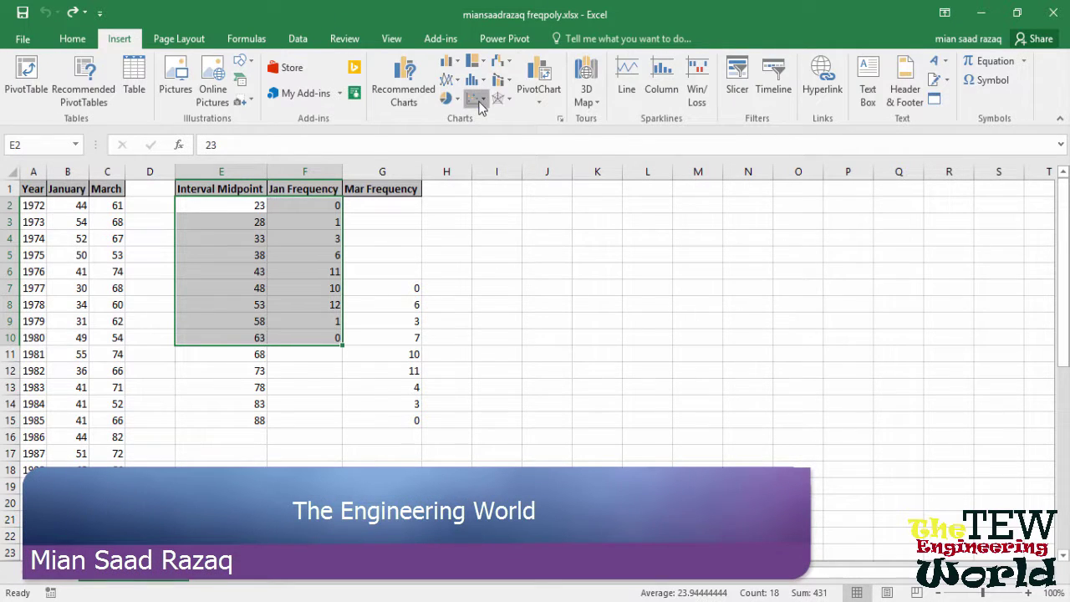
pyautogui.click(476, 98)
pyautogui.click(490, 204)
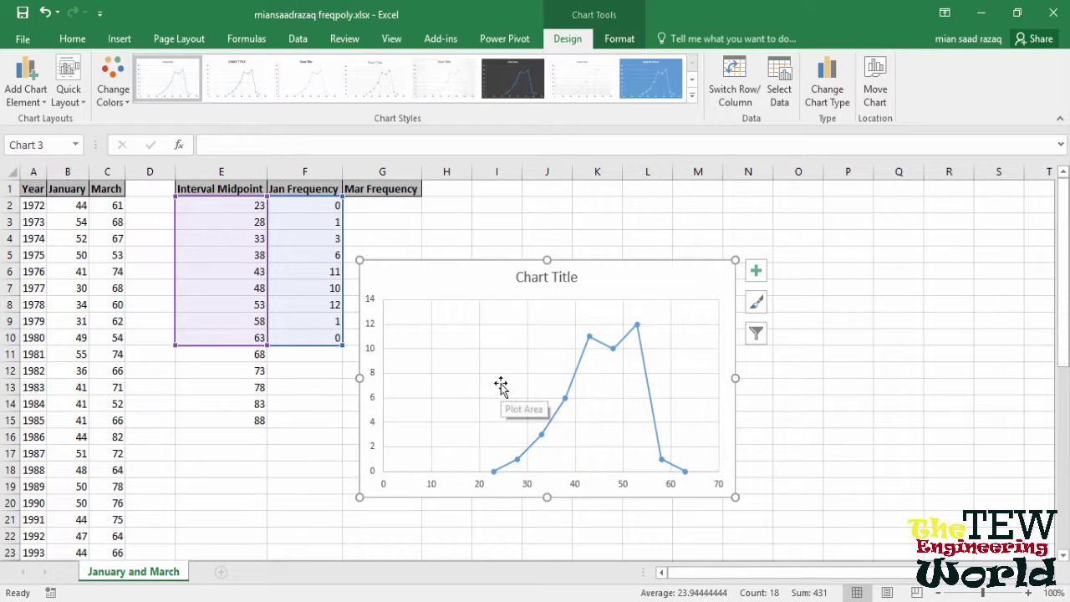
pyautogui.moveTo(478, 270); pyautogui.dragTo(591, 280)
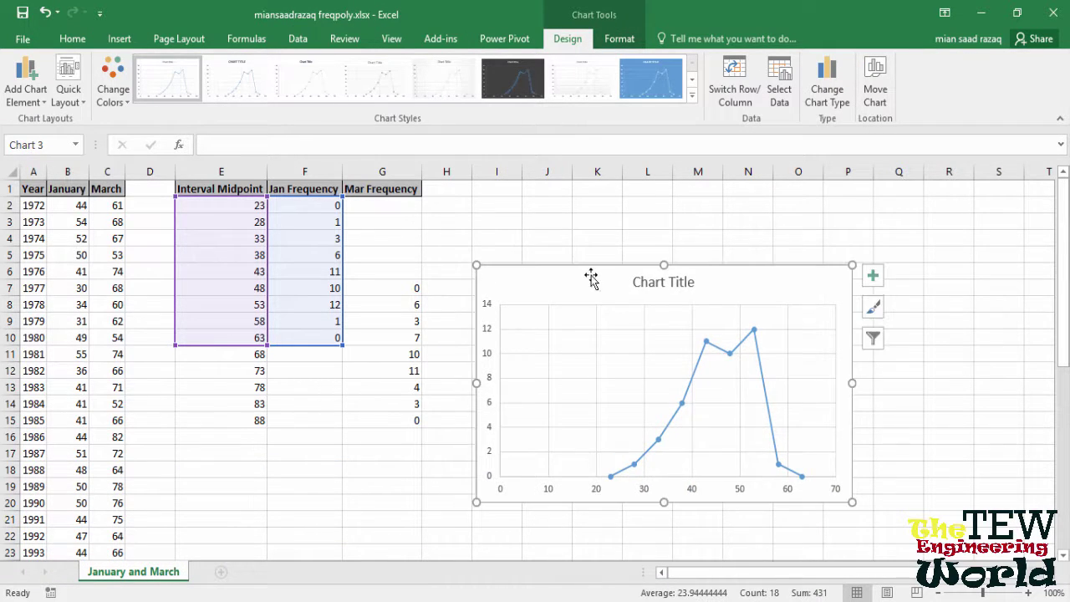
# Step: Add a March series with X values E7:E15 and Y values G7:G15 to the scatter chart
pyautogui.rightClick(586, 363)
pyautogui.click(627, 454)
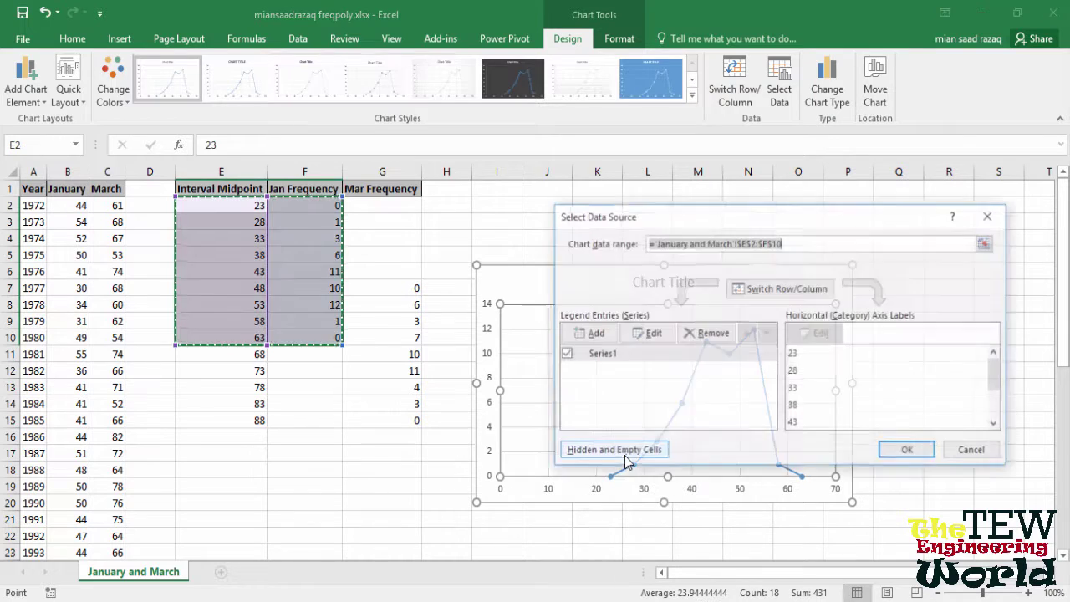
pyautogui.click(586, 334)
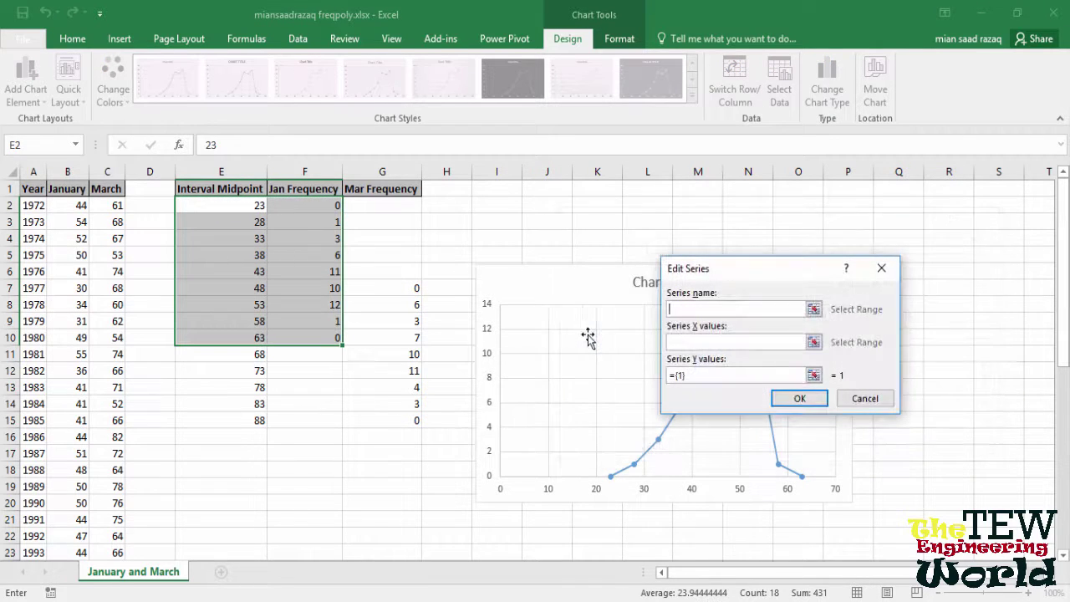
pyautogui.click(688, 343)
pyautogui.moveTo(229, 290); pyautogui.dragTo(234, 413)
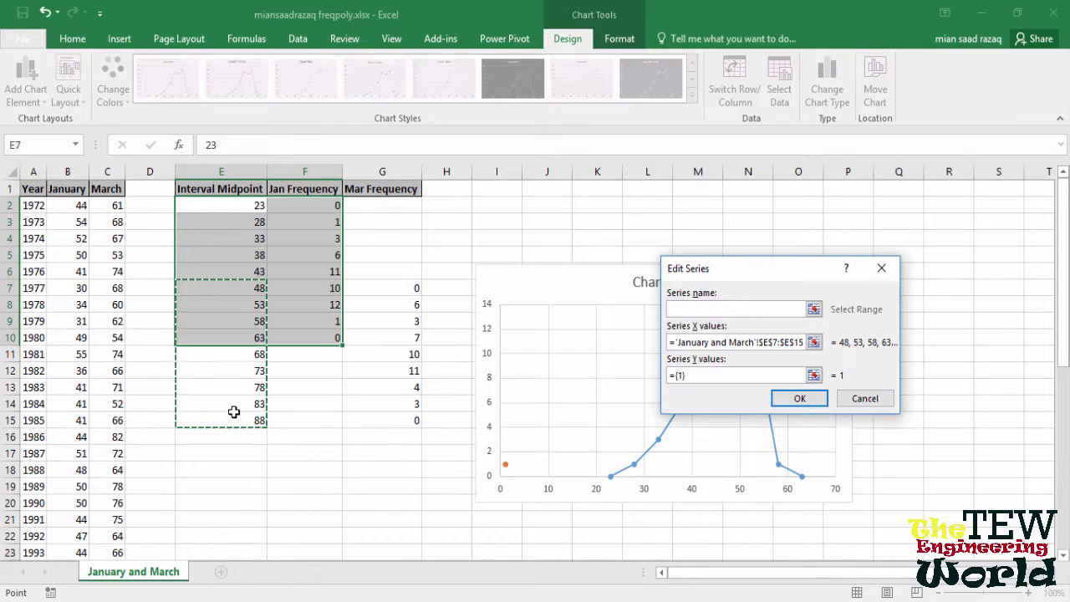
pyautogui.press('Tab')
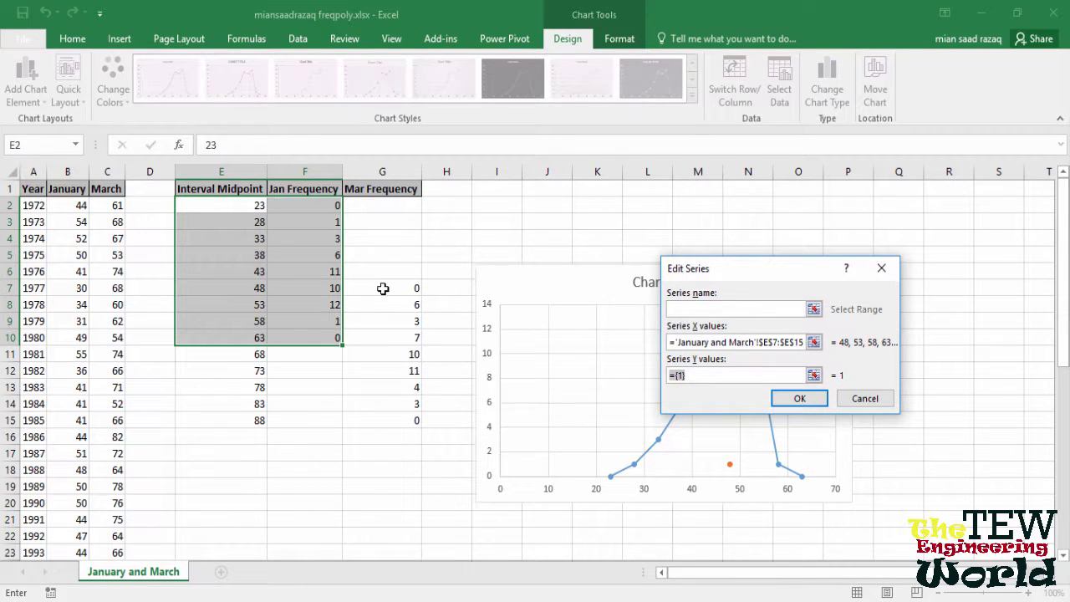
pyautogui.moveTo(383, 288); pyautogui.dragTo(385, 418)
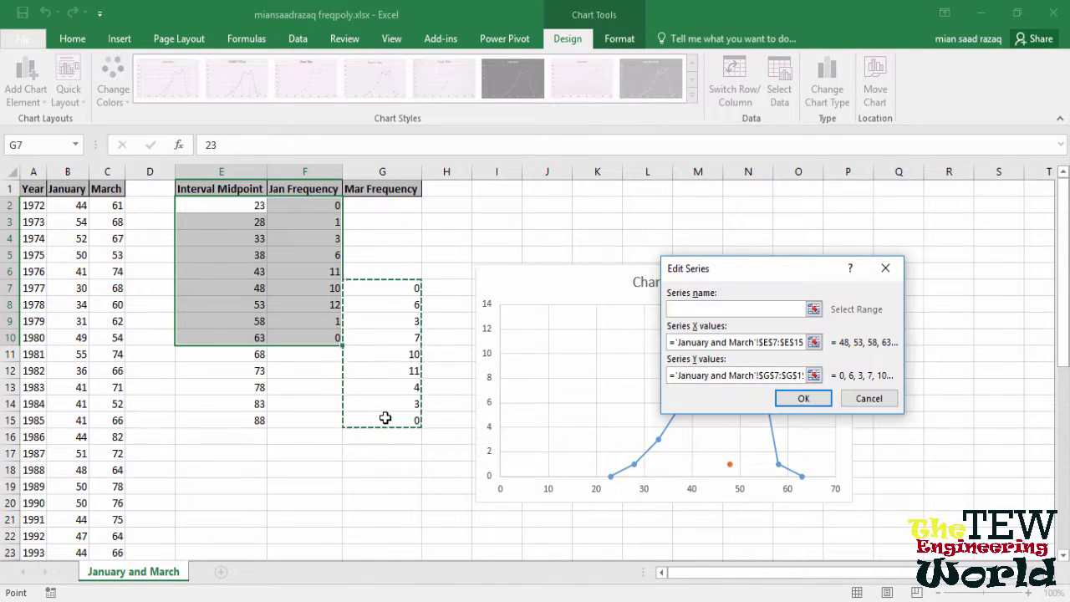
pyautogui.click(801, 399)
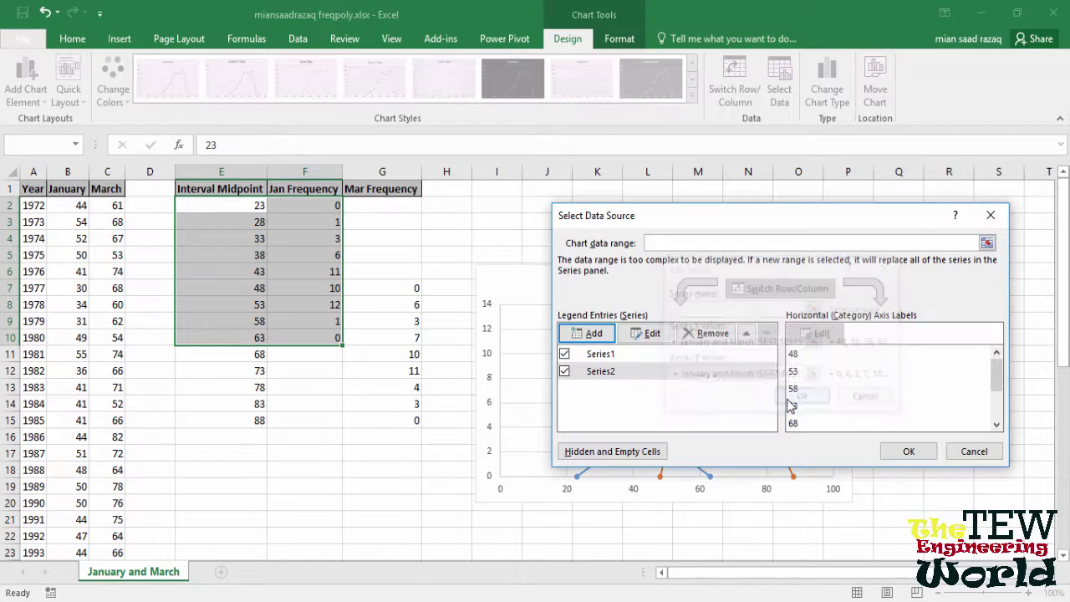
pyautogui.click(903, 450)
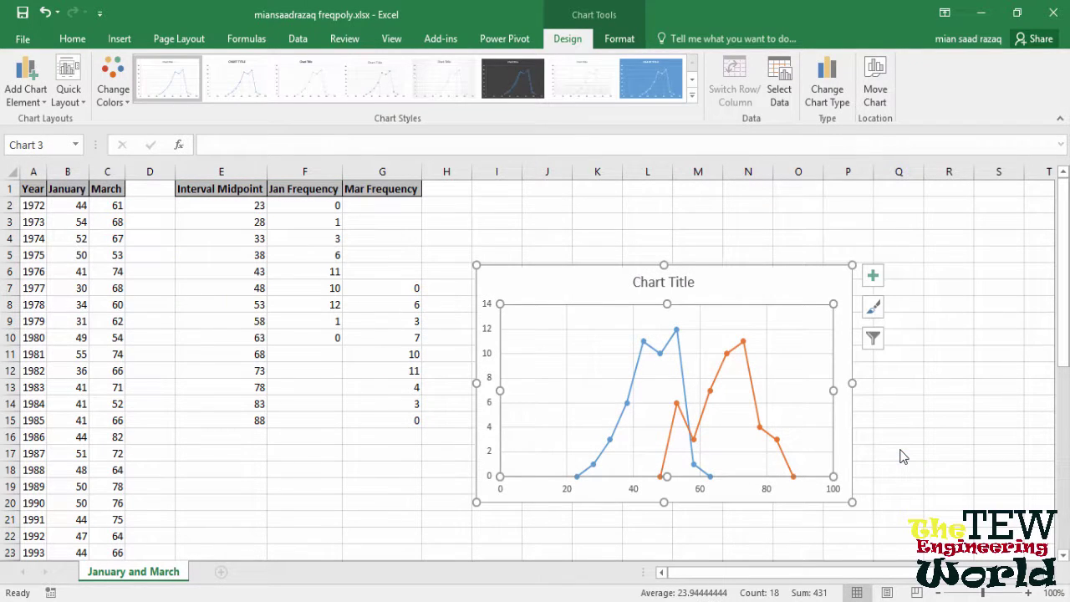